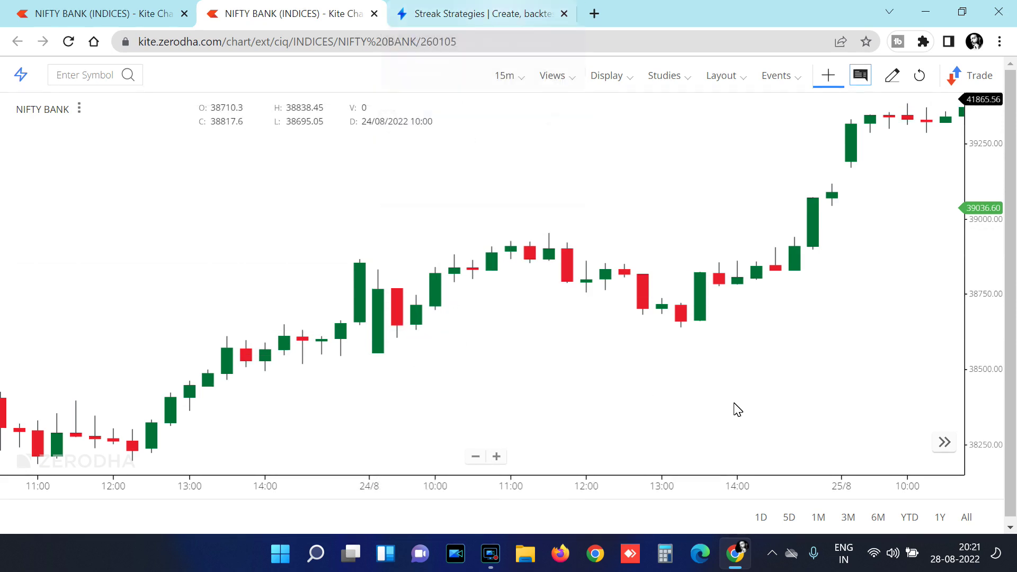
# Switch to Streak and create a new strategy named "Open equal low".
pyautogui.click(510, 7)
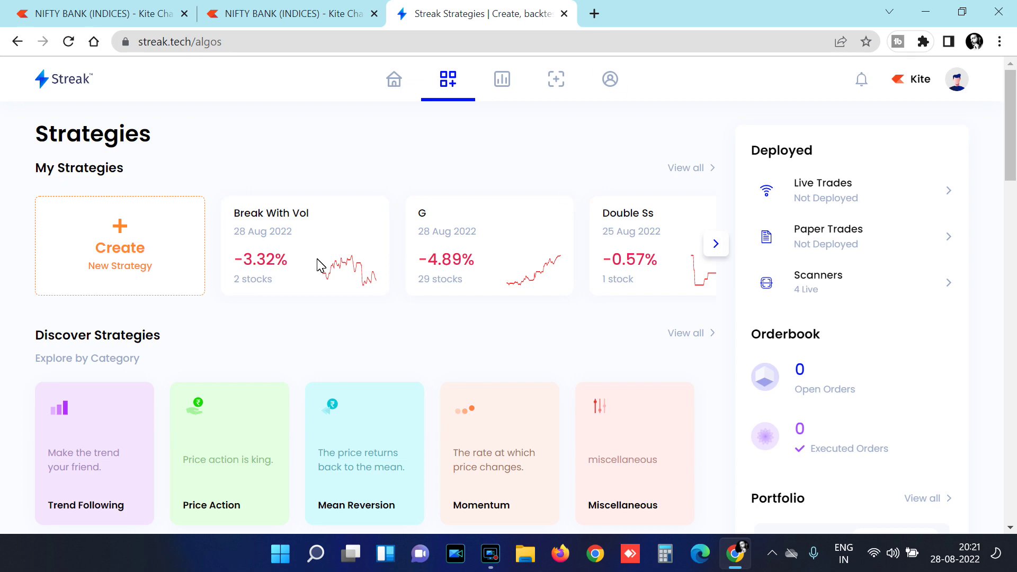
pyautogui.click(178, 245)
pyautogui.click(490, 290)
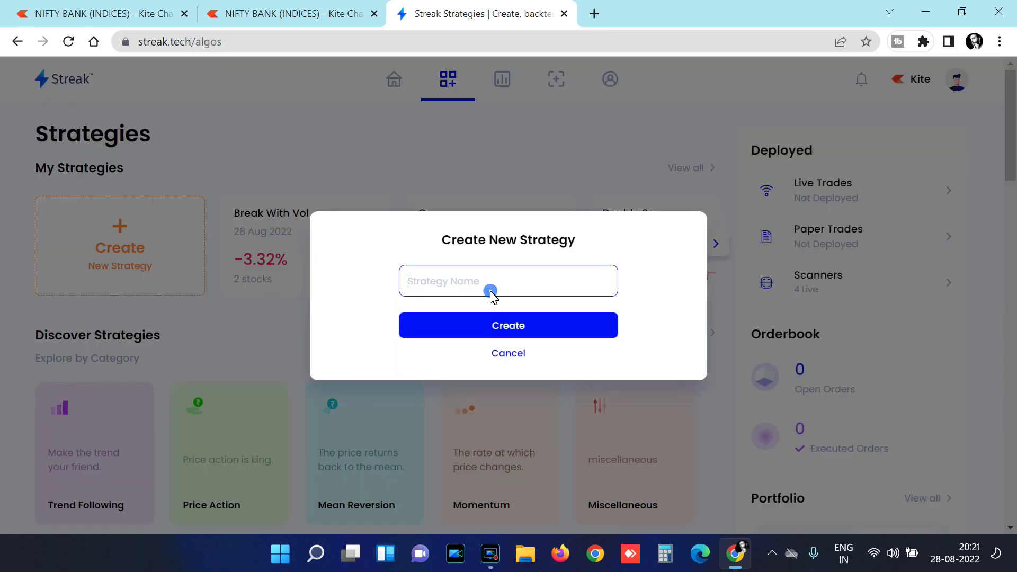
pyautogui.write('Open eqal l')
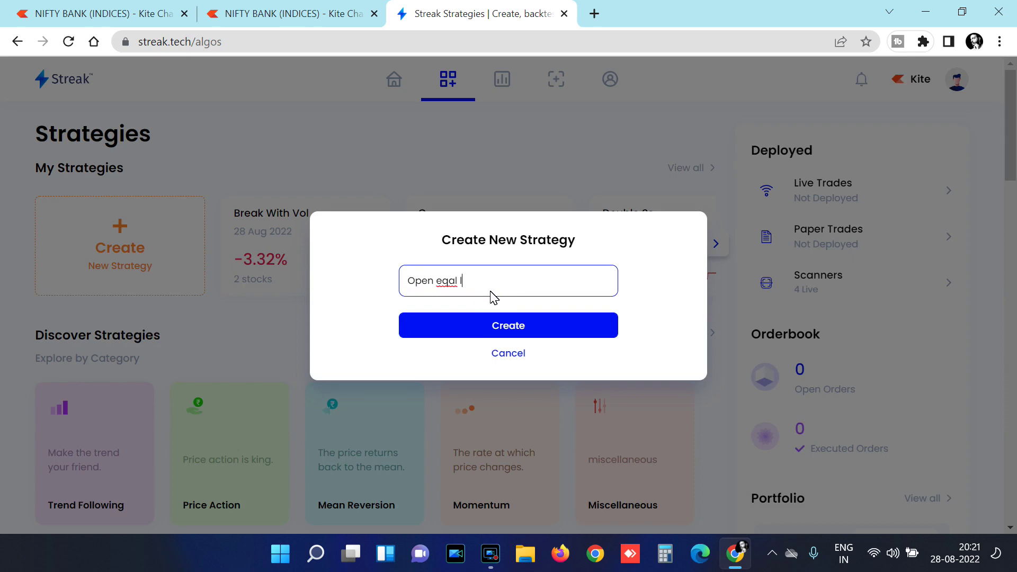
pyautogui.press('Left')
pyautogui.press('Left')
pyautogui.press('Left')
pyautogui.press('Left')
pyautogui.press('Left')
pyautogui.press('Left')
pyautogui.write('u')
pyautogui.click(474, 332)
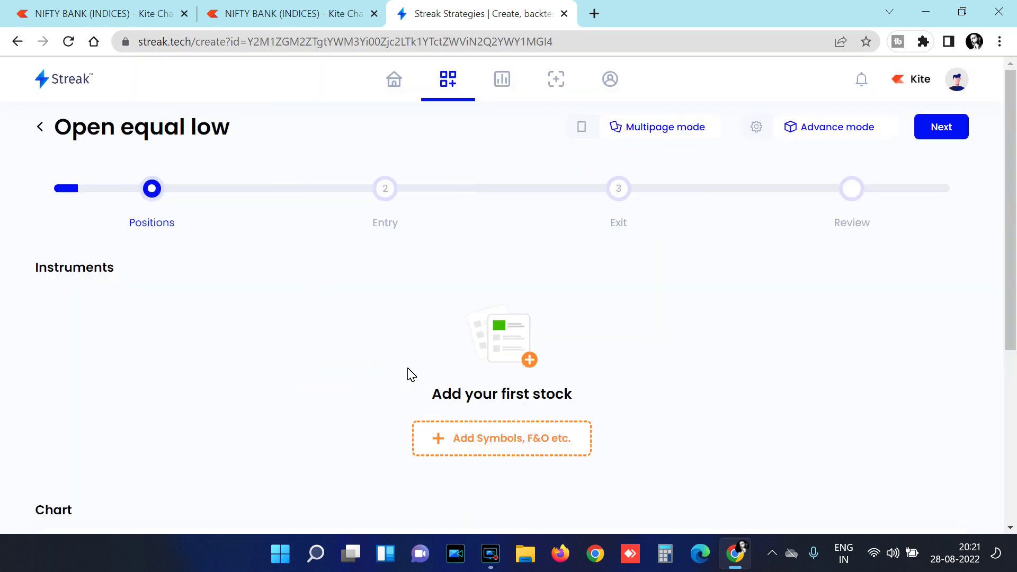
# Add the NIFTY BANK index as the strategy's instrument.
pyautogui.click(467, 441)
pyautogui.click(669, 80)
pyautogui.write('nifty bank')
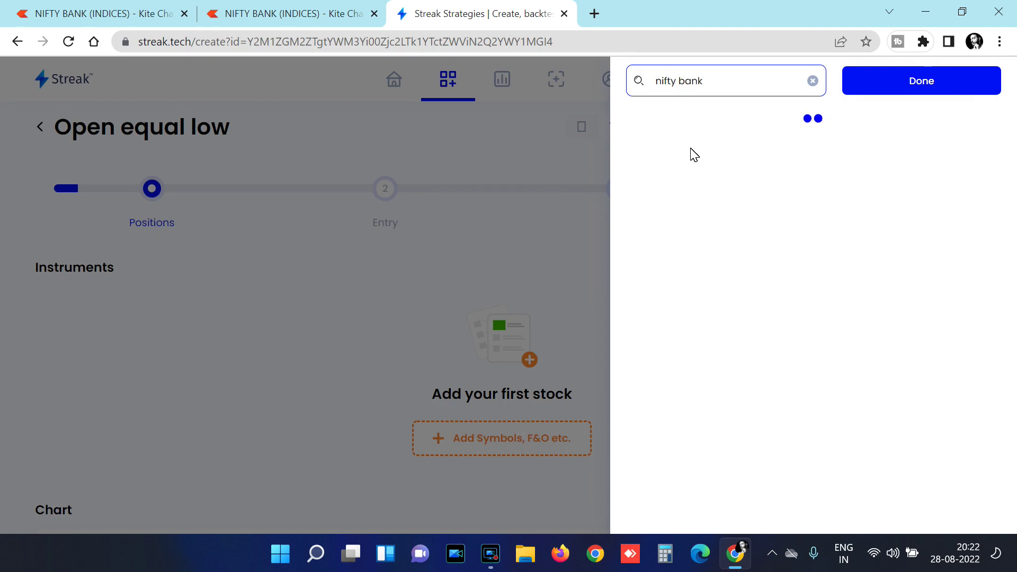
pyautogui.click(991, 180)
pyautogui.click(936, 93)
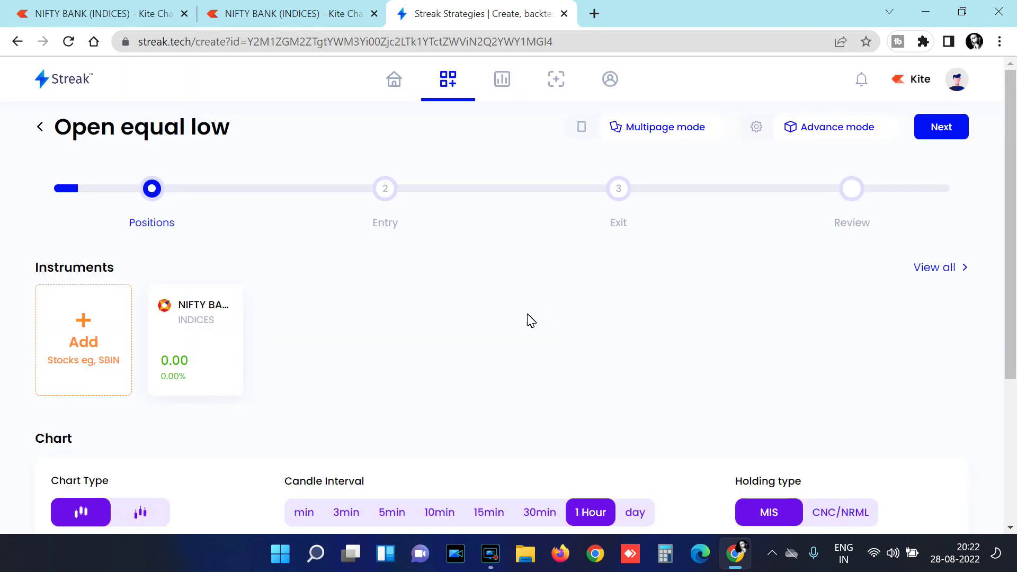
# Set the position quantity to 25 and the candle interval to 15 minutes.
pyautogui.scroll(-4, 527, 320)
pyautogui.doubleClick(89, 448)
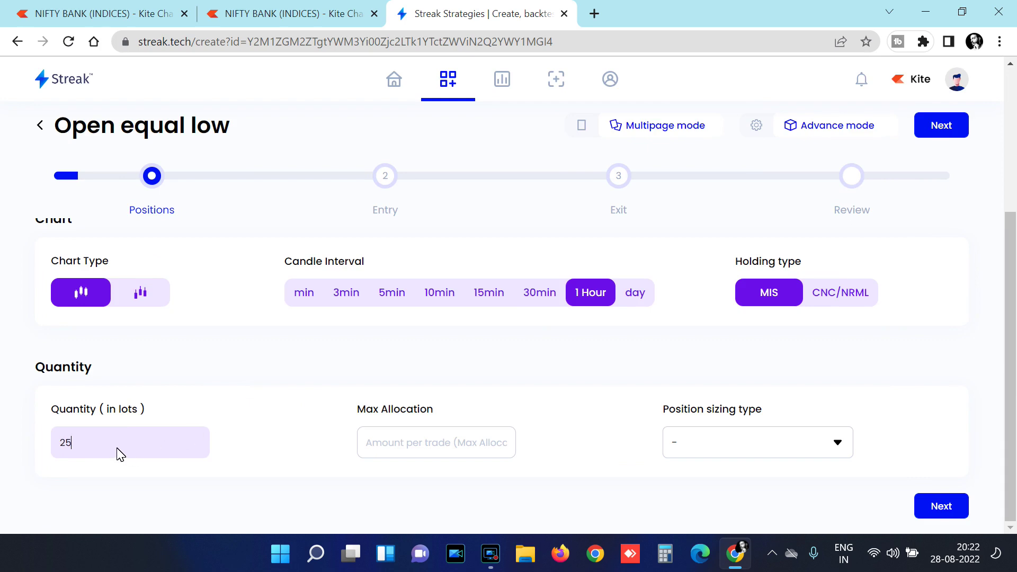
pyautogui.click(249, 353)
pyautogui.click(148, 409)
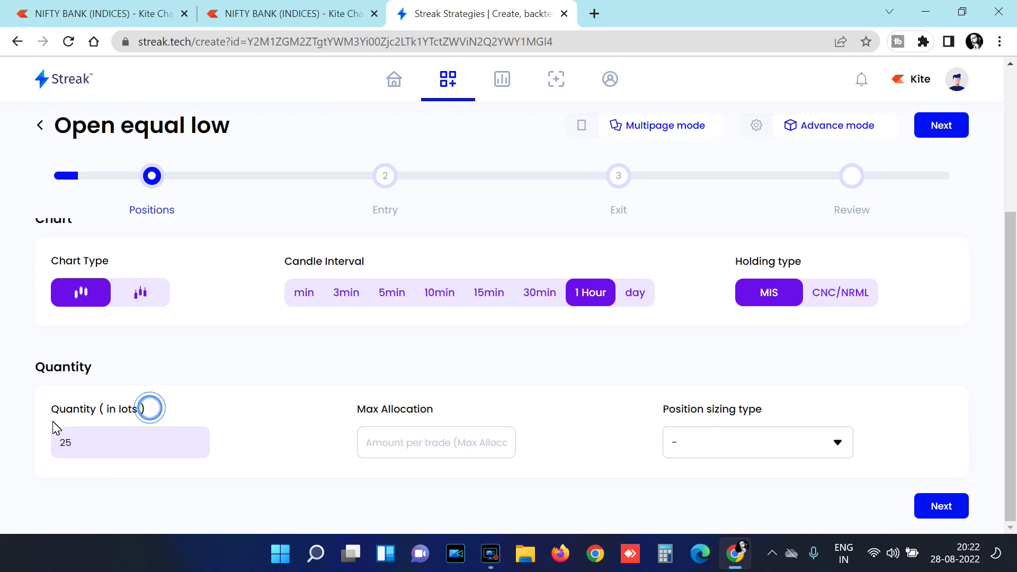
pyautogui.click(193, 417)
pyautogui.doubleClick(101, 444)
pyautogui.click(249, 357)
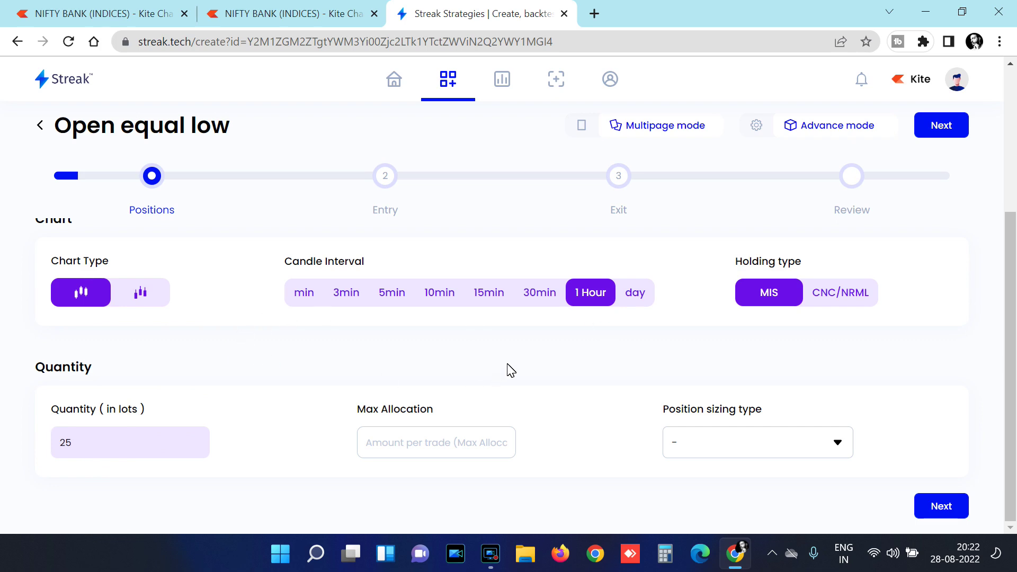
pyautogui.click(488, 293)
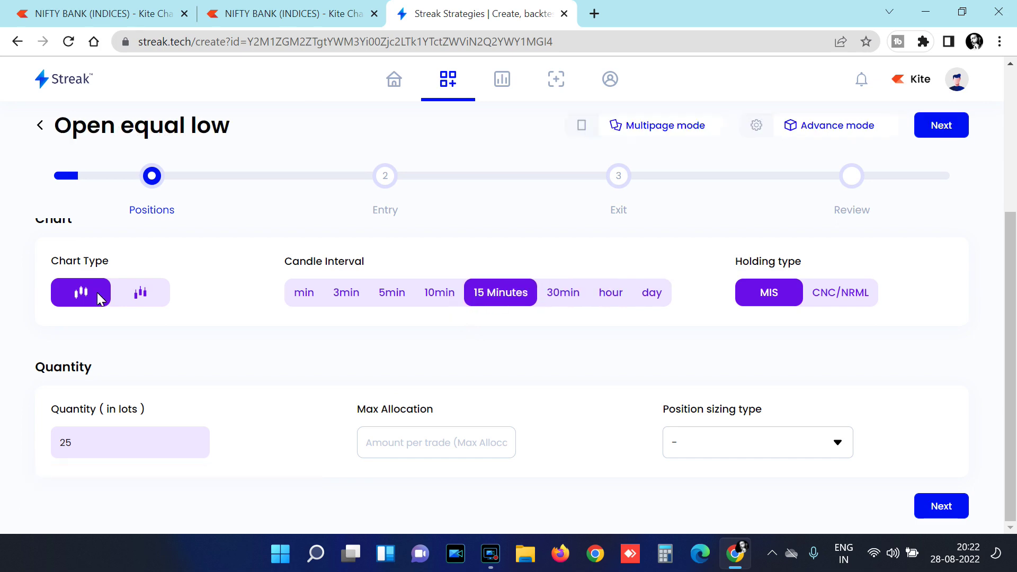
# Preview the Kite NIFTY BANK chart in Heikin Ashi style, restore the Candle style and return to Streak.
pyautogui.click(279, 25)
pyautogui.click(605, 80)
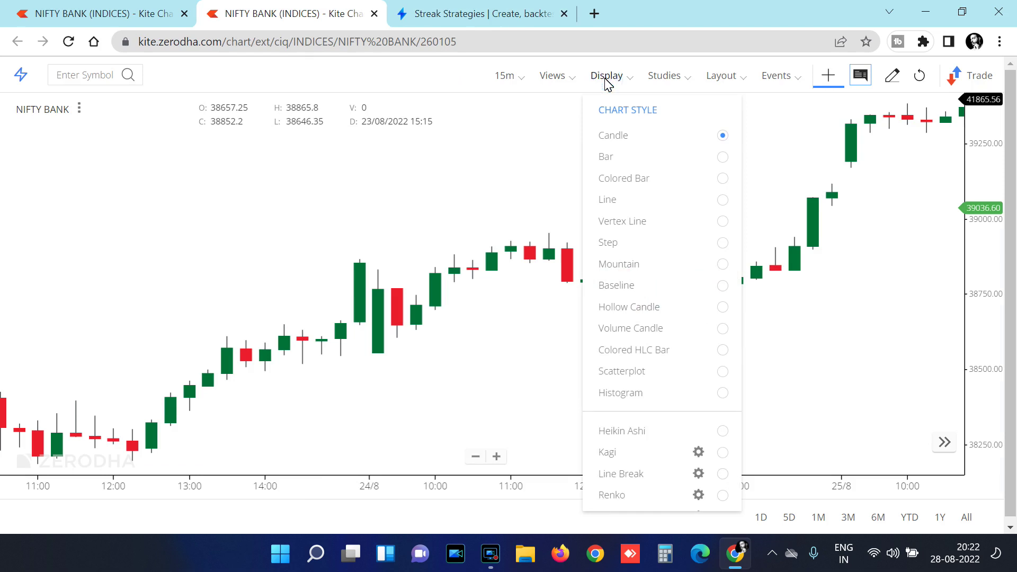
pyautogui.click(722, 431)
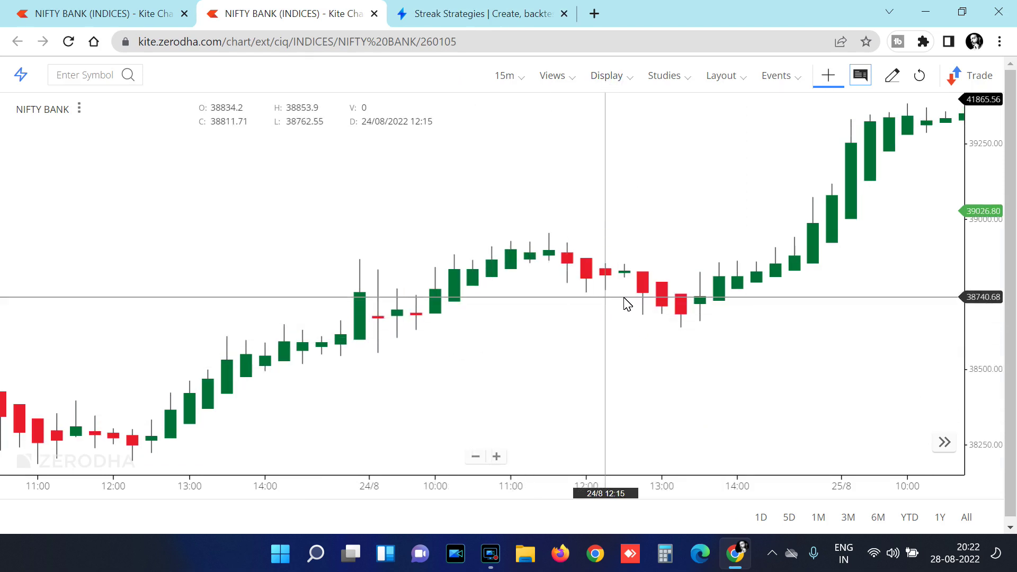
pyautogui.click(598, 79)
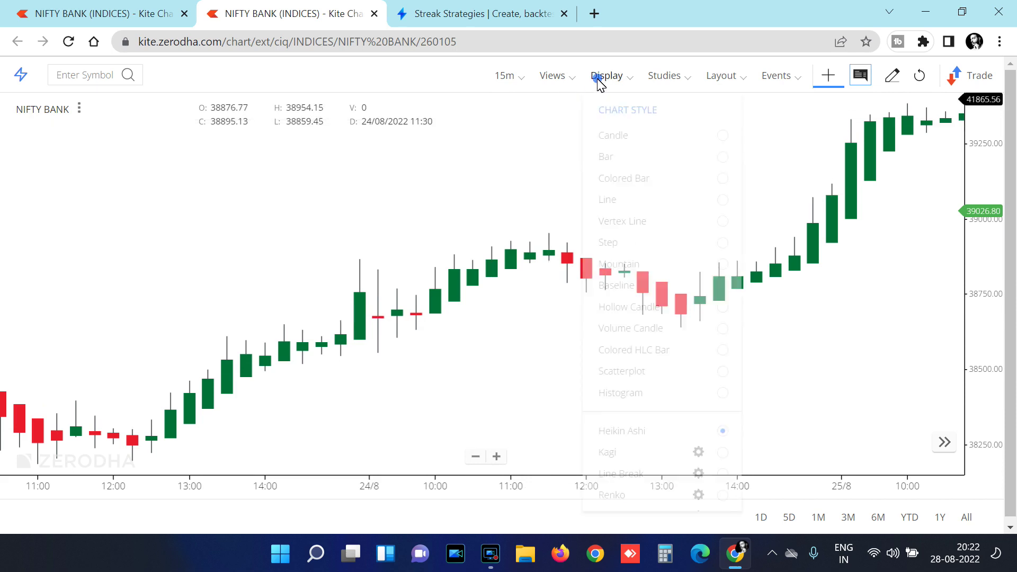
pyautogui.click(721, 136)
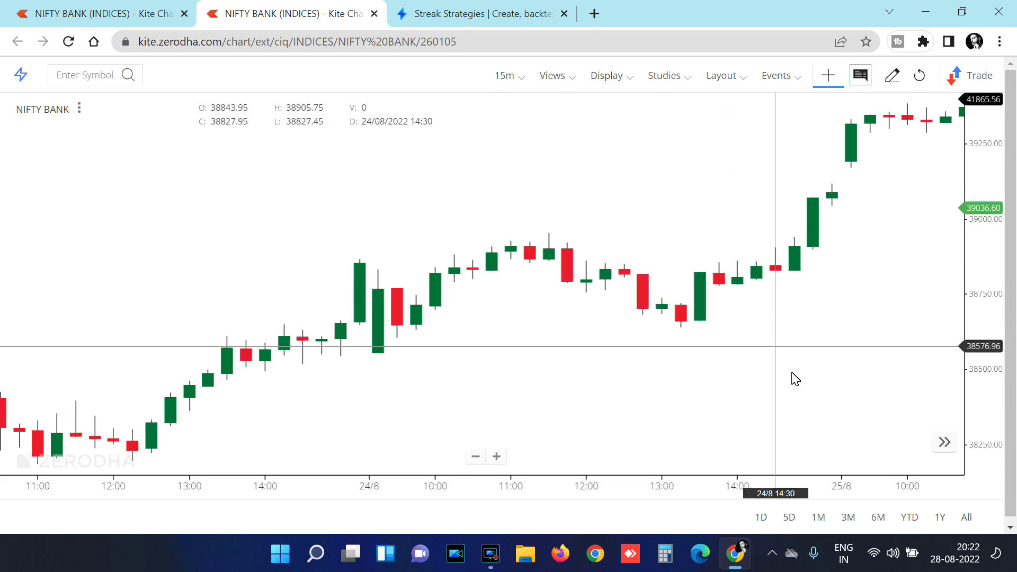
pyautogui.click(484, 13)
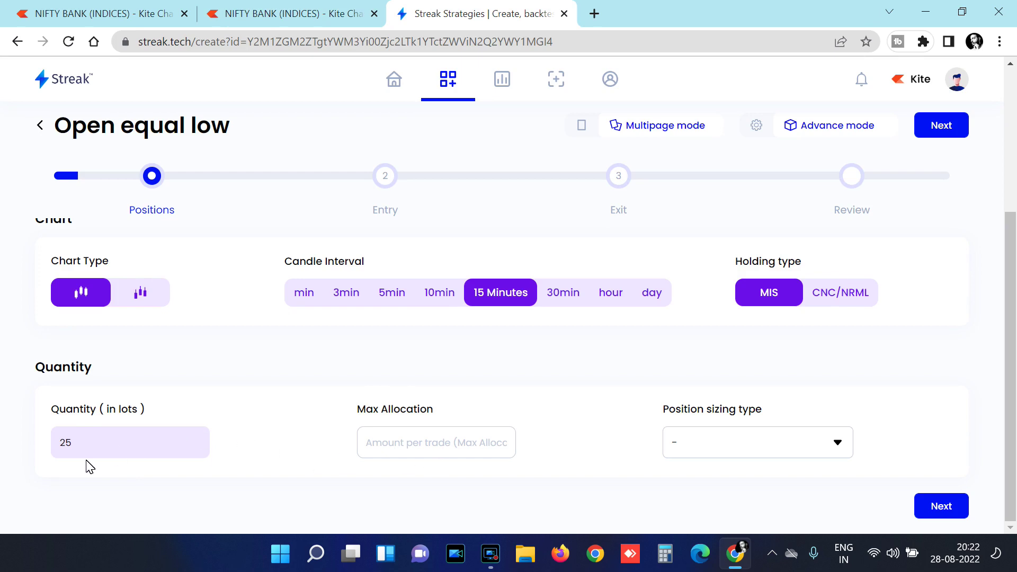
# Start the buy entry condition with the Open price and set its comparator to "equal to".
pyautogui.click(388, 178)
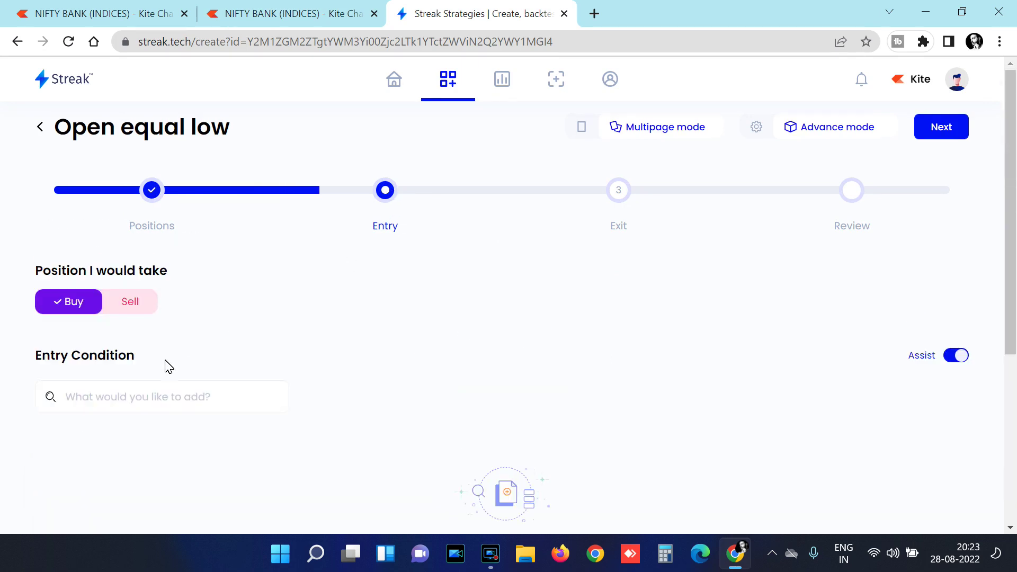
pyautogui.click(152, 392)
pyautogui.write('open')
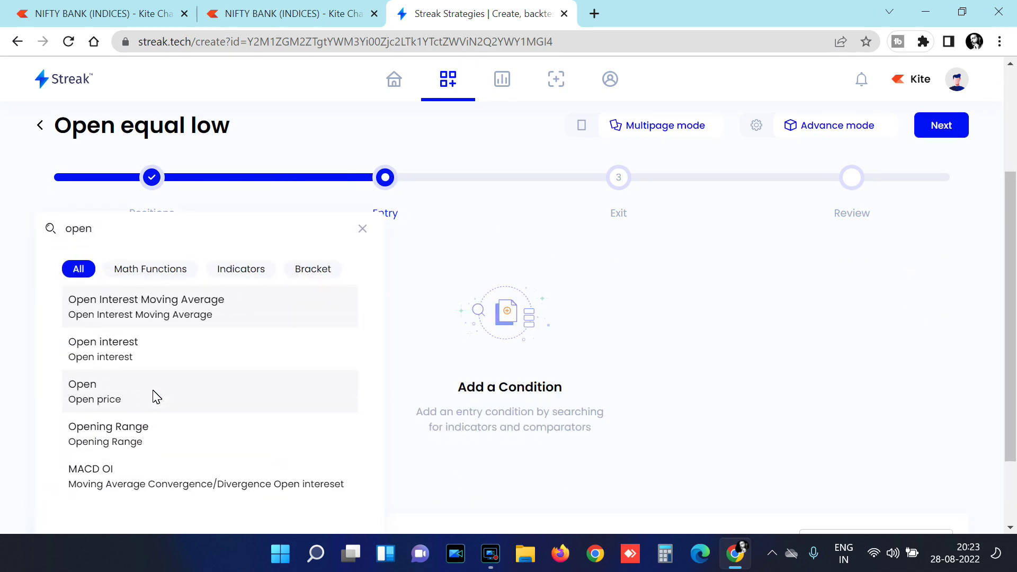
pyautogui.click(156, 397)
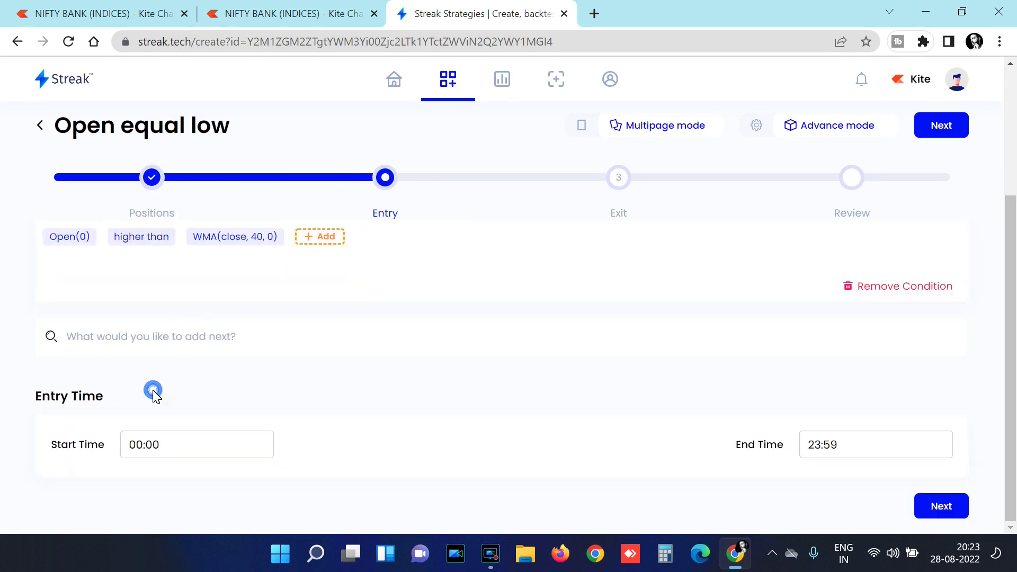
pyautogui.click(150, 242)
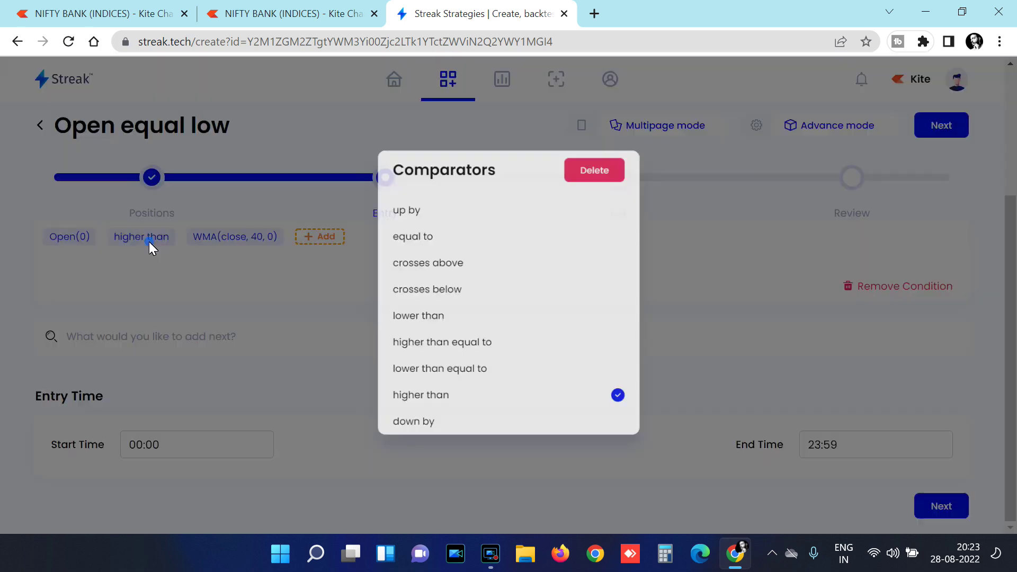
pyautogui.click(430, 241)
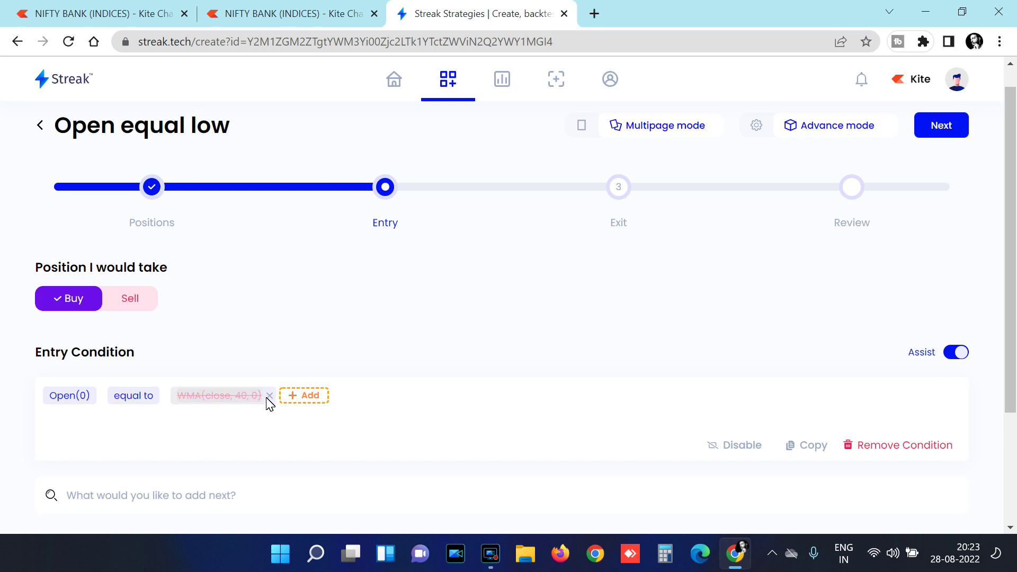
# Replace the WMA(close, 40, 0) operand in the entry condition with the Low price at offset 0.
pyautogui.click(271, 398)
pyautogui.click(207, 398)
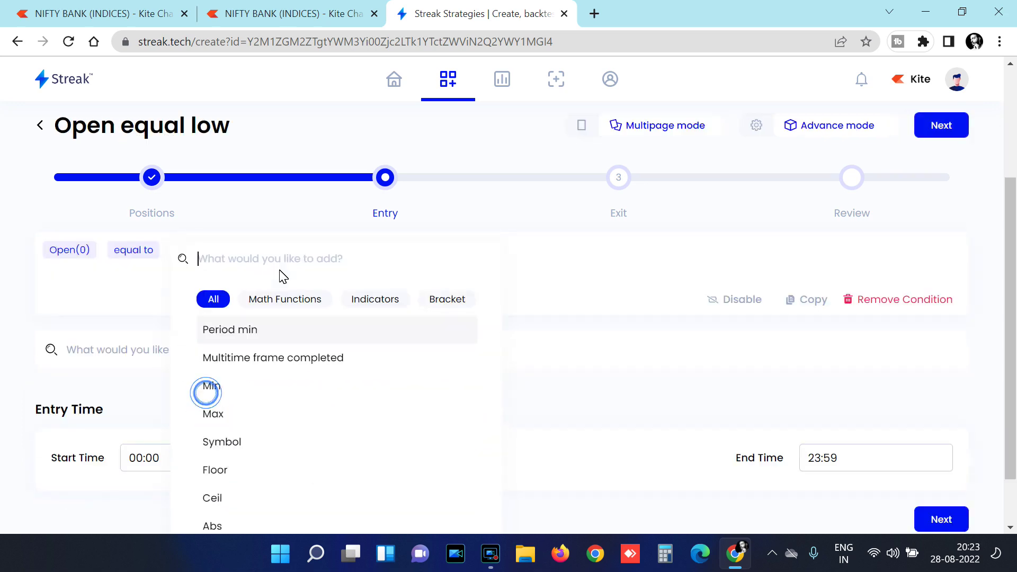
pyautogui.write('low')
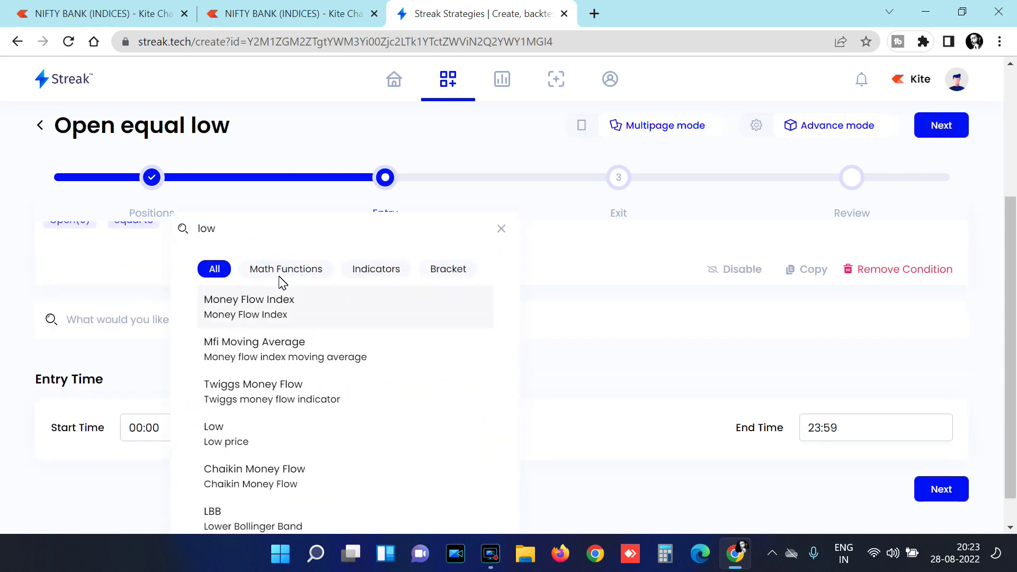
pyautogui.click(255, 440)
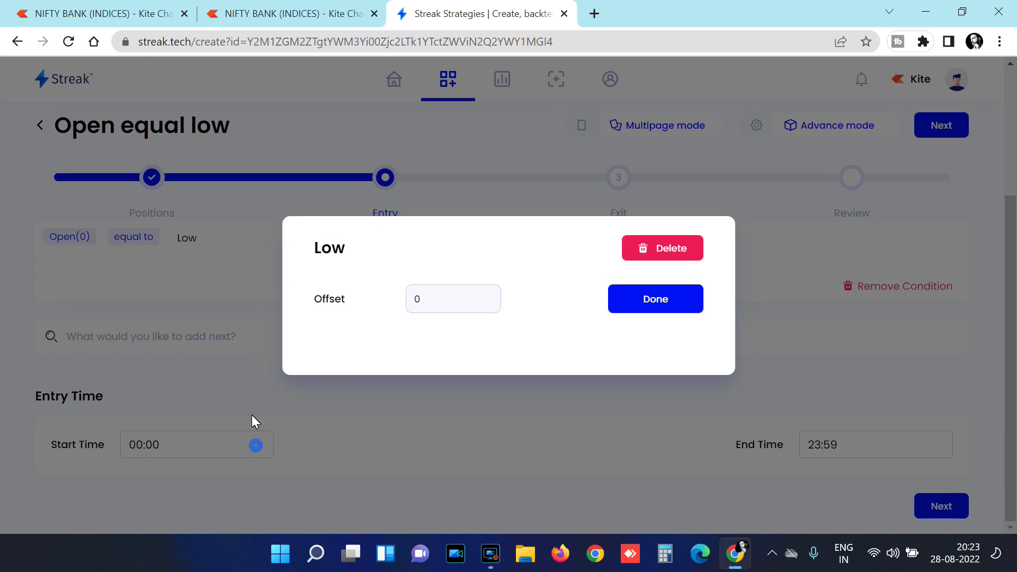
pyautogui.click(686, 308)
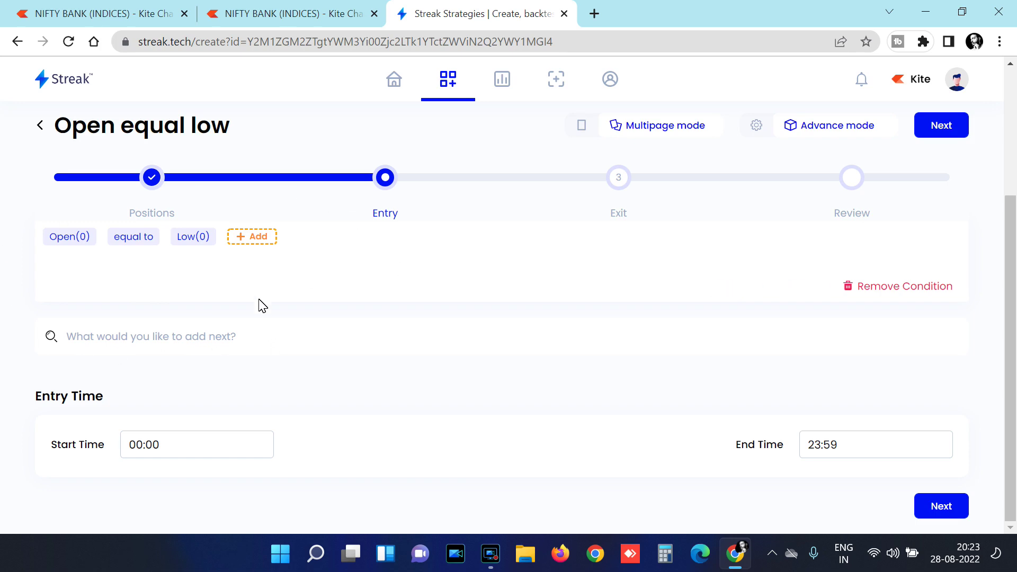
# Set the exit condition to stop loss 1%, target profit 3% and trailing SL 1%.
pyautogui.click(292, 7)
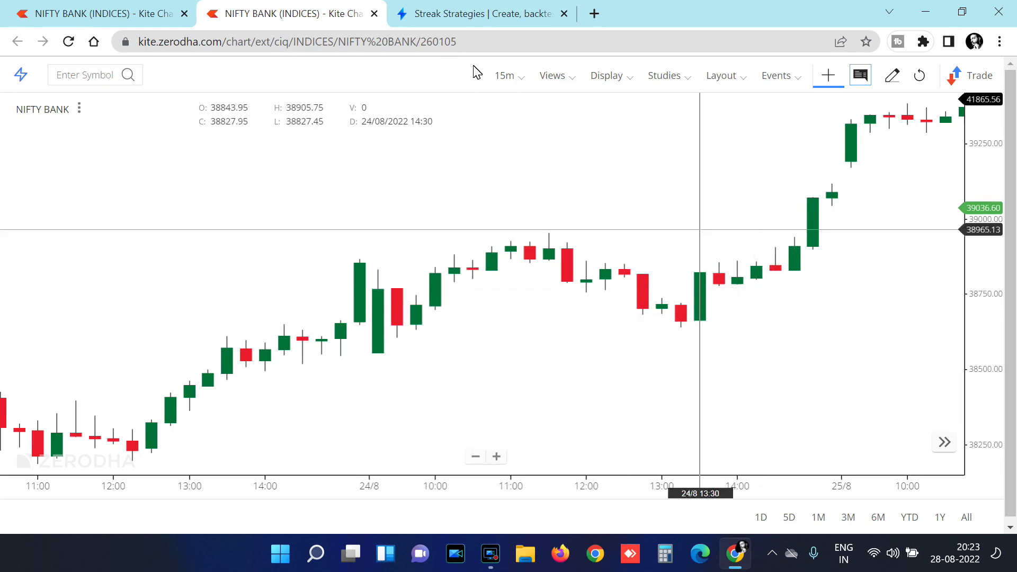
pyautogui.click(433, 9)
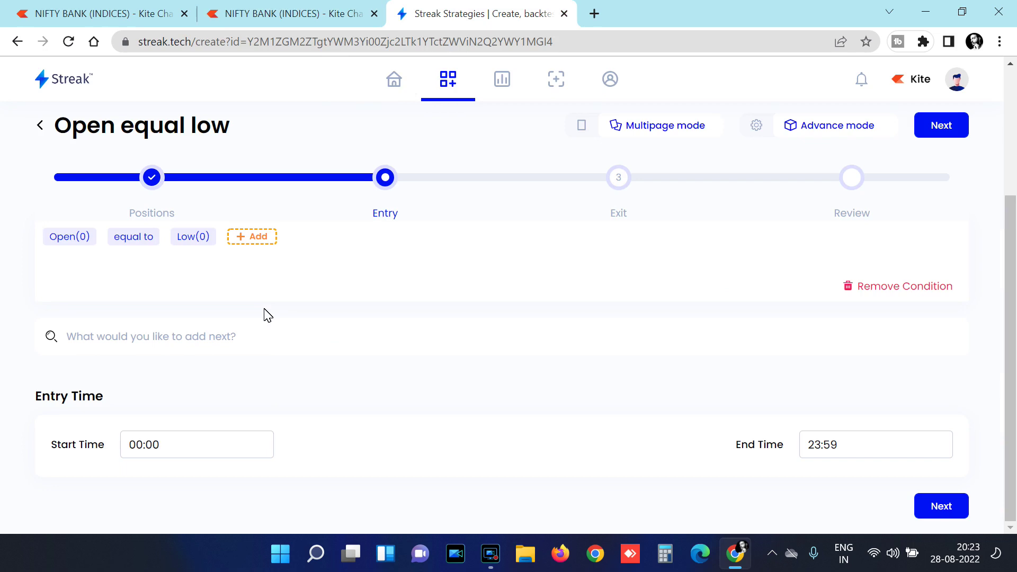
pyautogui.click(620, 177)
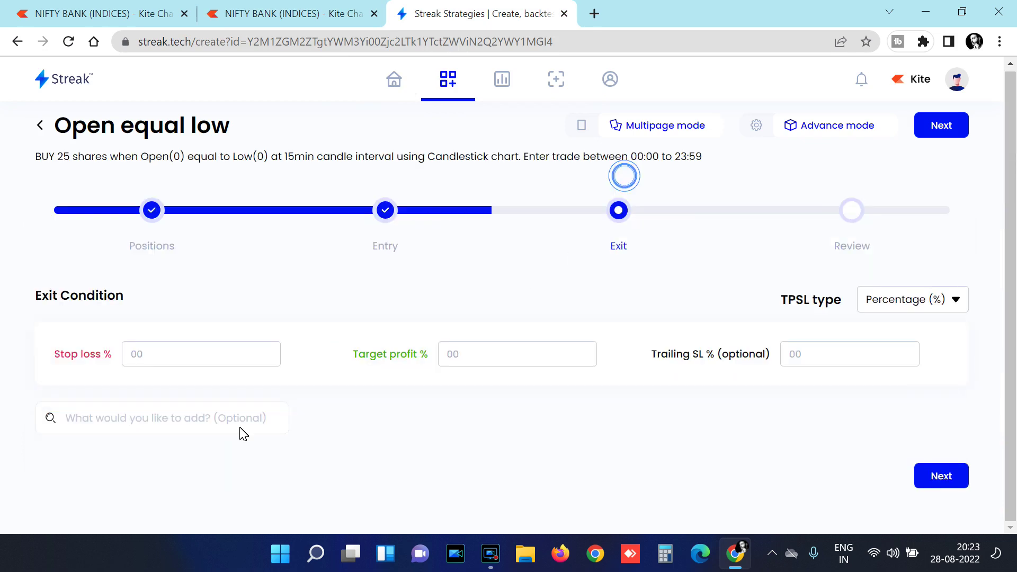
pyautogui.click(164, 354)
pyautogui.write('1')
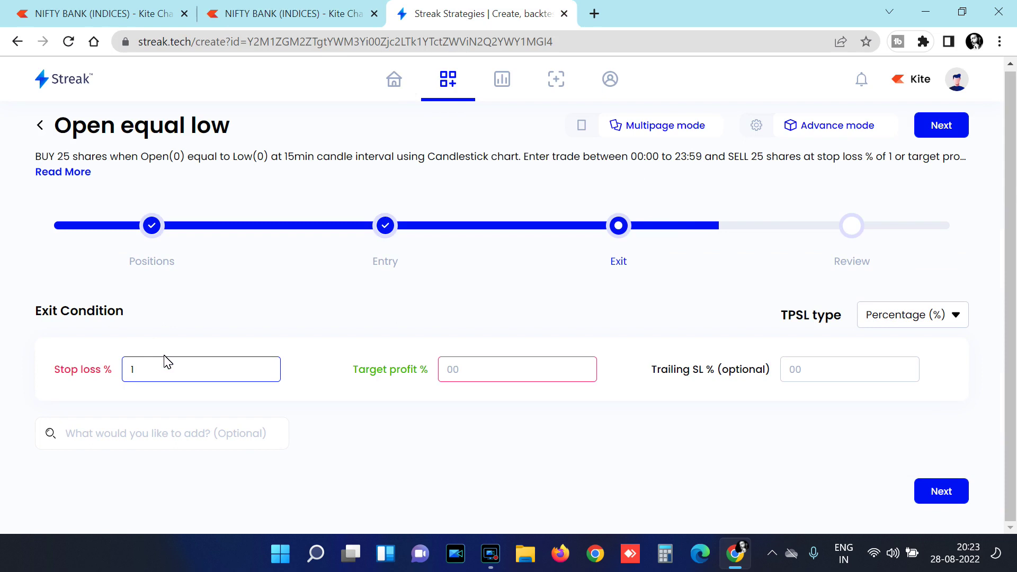
pyautogui.click(459, 372)
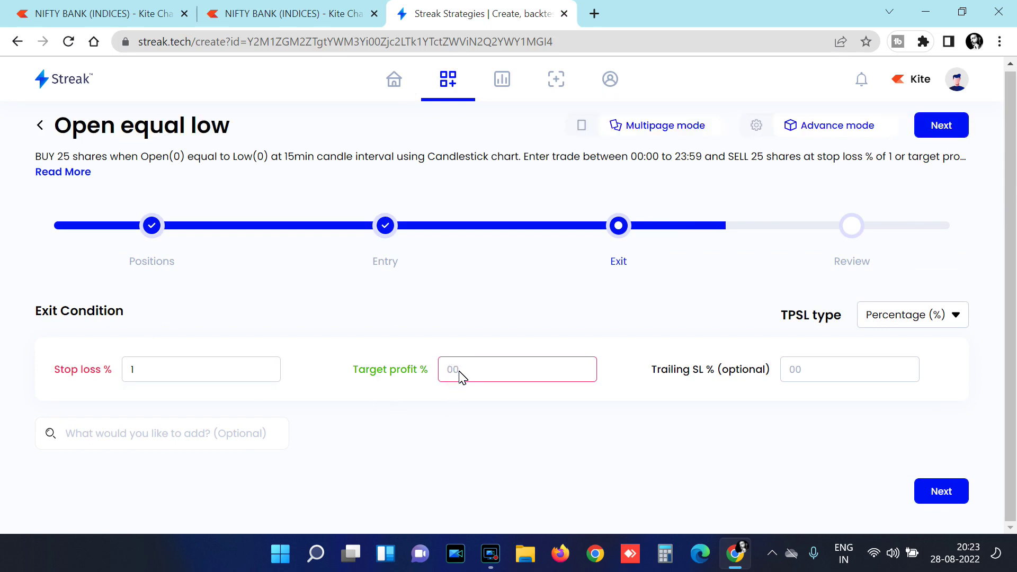
pyautogui.write('3')
pyautogui.click(800, 371)
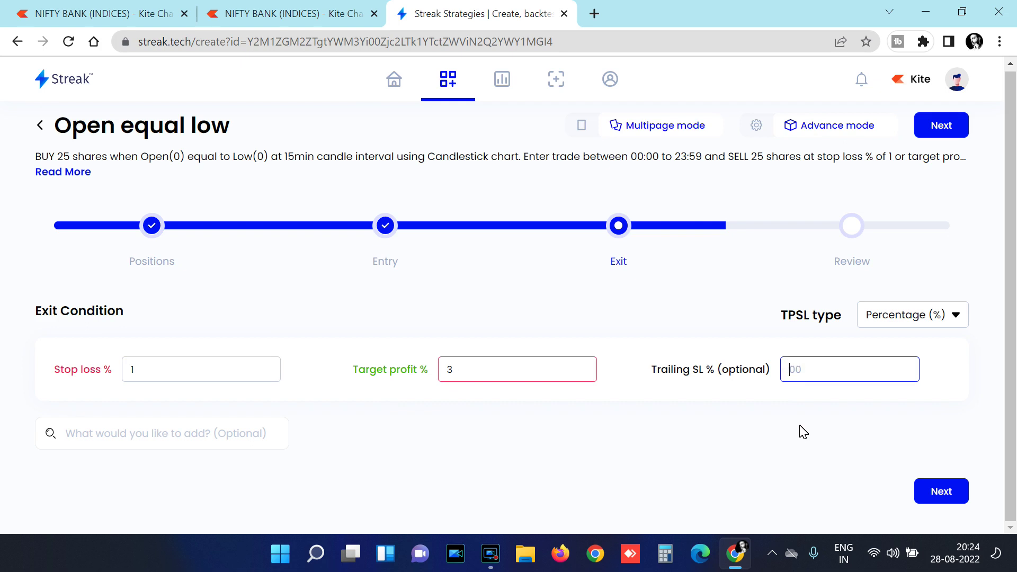
pyautogui.write('1')
# Review the strategy's entry condition, instrument, chart settings, quantity and the entry and exit summaries.
pyautogui.click(385, 225)
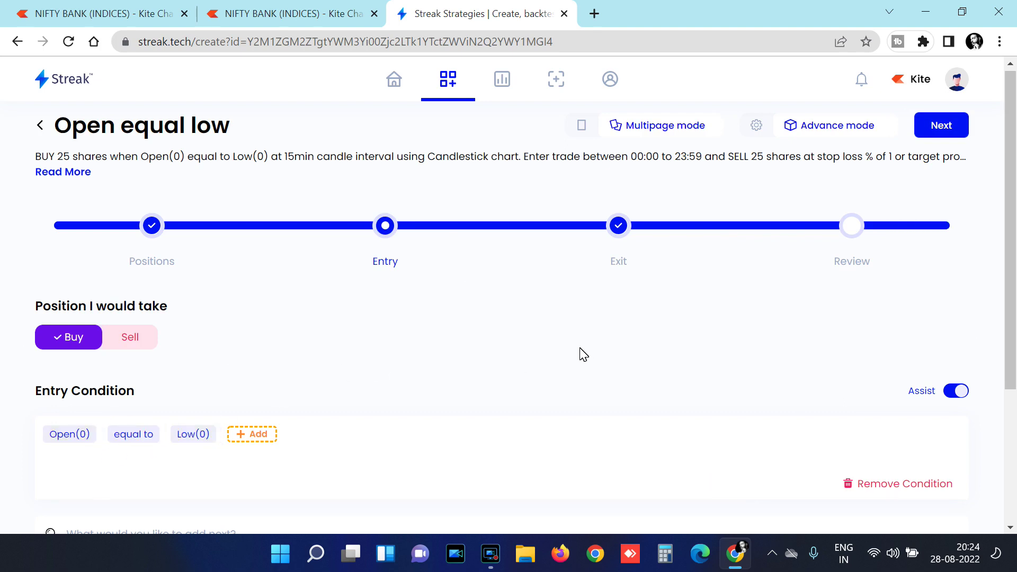
pyautogui.click(852, 226)
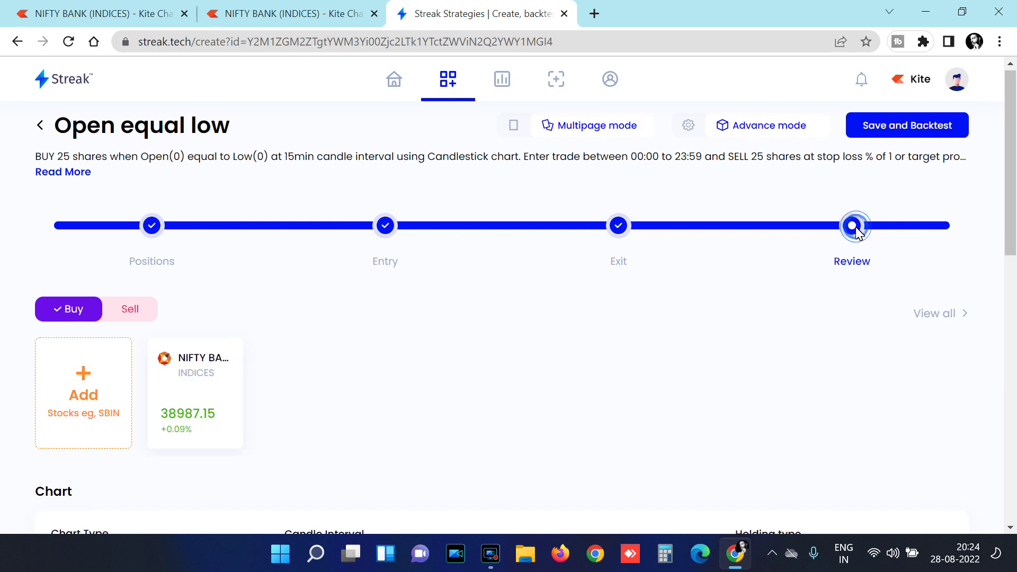
pyautogui.scroll(-5, 704, 347)
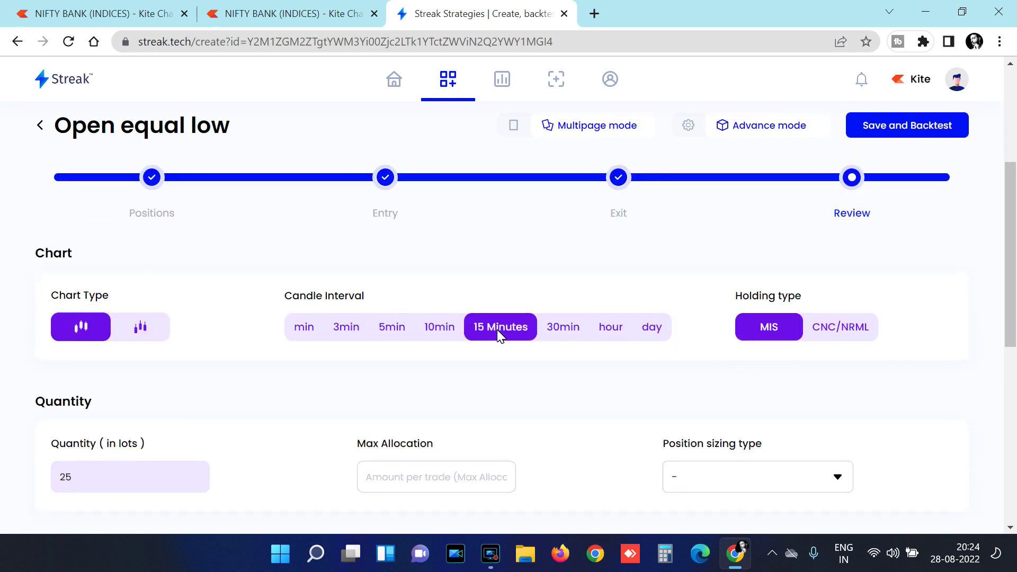
pyautogui.scroll(-1, 751, 348)
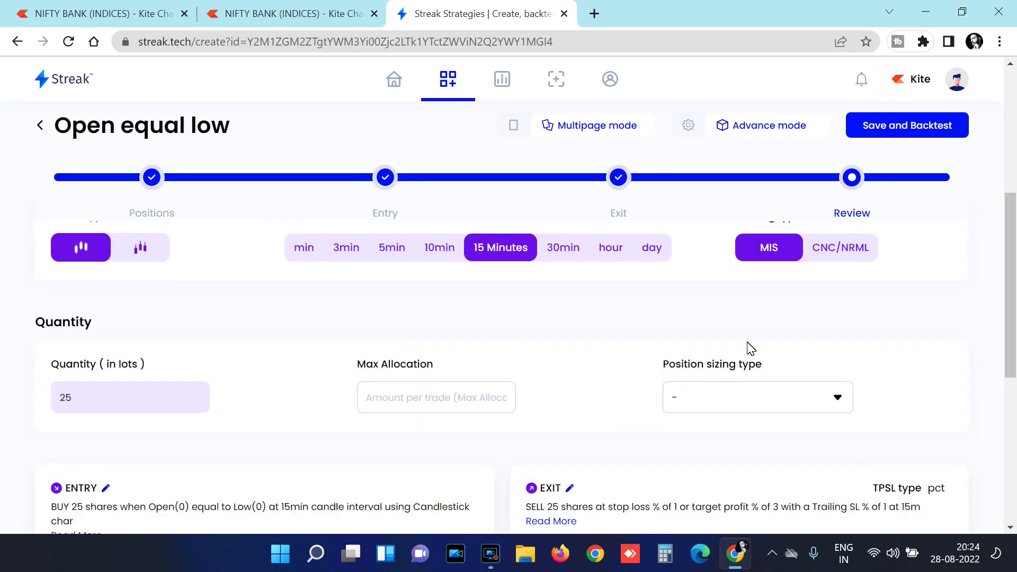
pyautogui.scroll(-1, 751, 349)
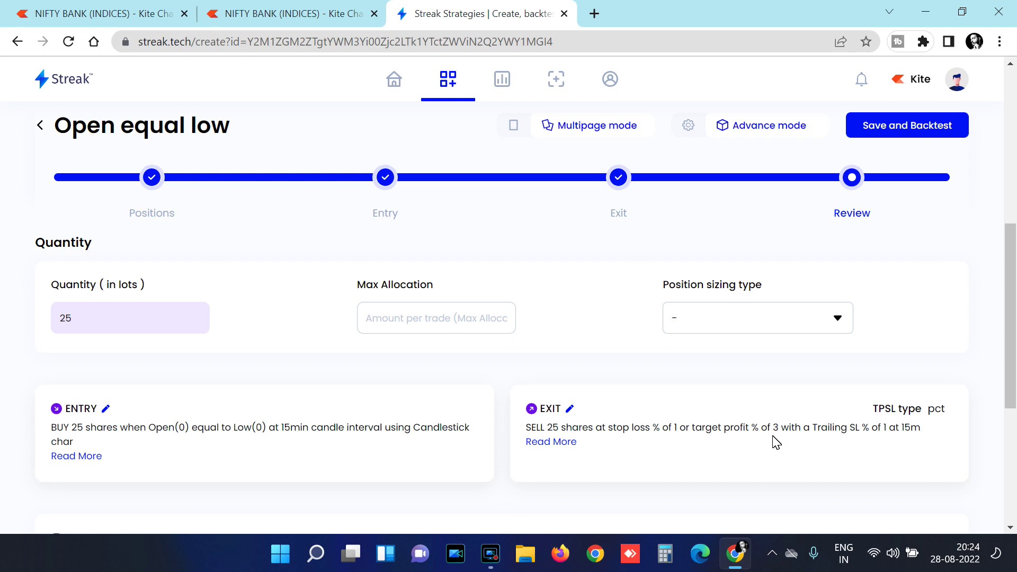
# Save and backtest the Open equal low strategy, and check the backtest's date range against its backtest parameters.
pyautogui.click(885, 133)
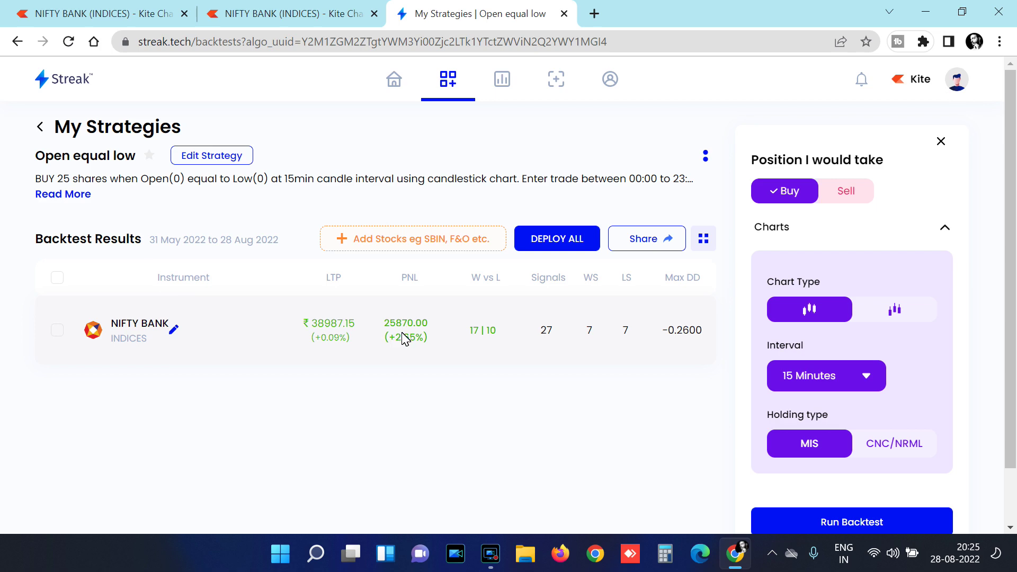
pyautogui.scroll(-4, 847, 429)
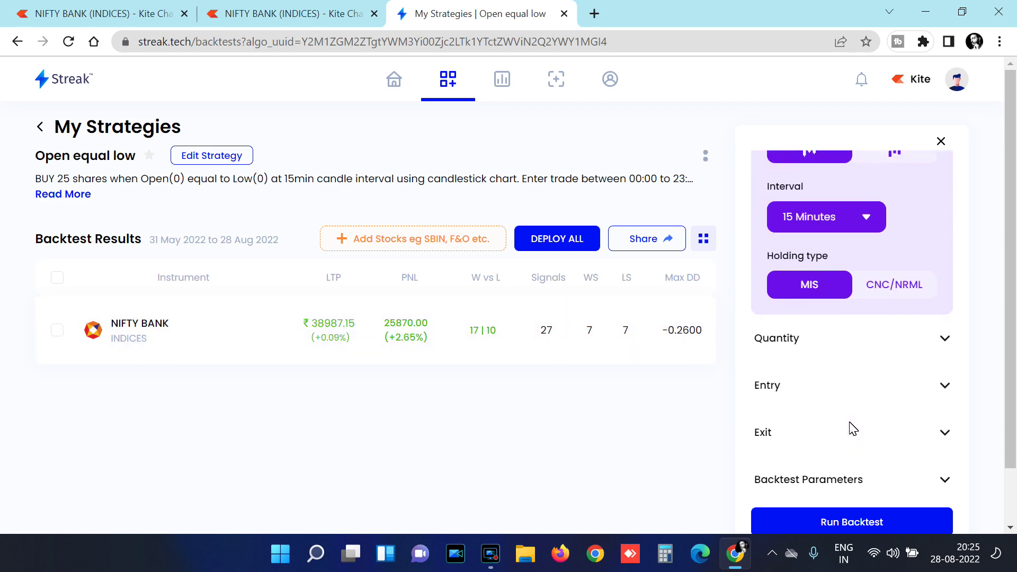
pyautogui.click(846, 421)
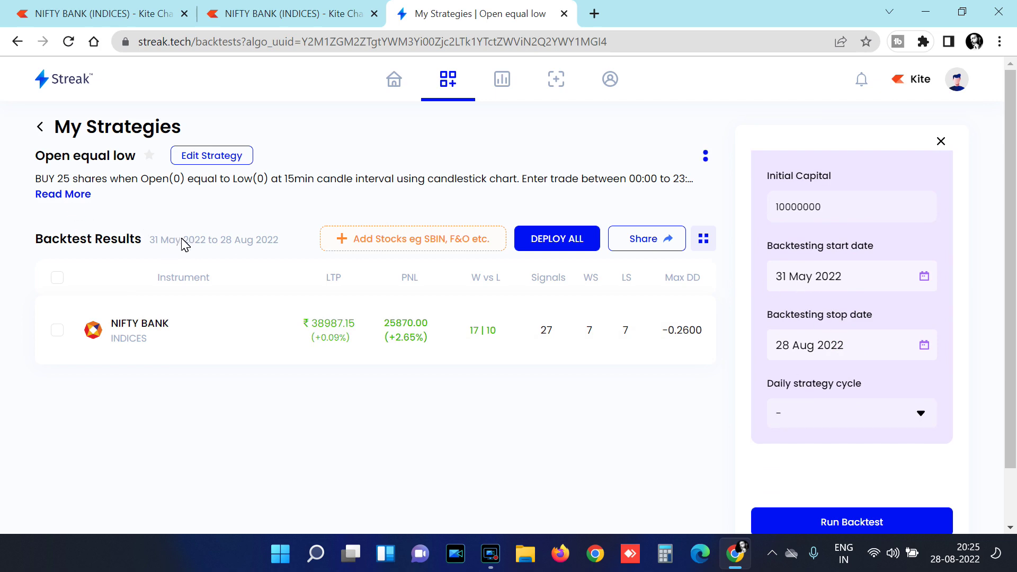
pyautogui.moveTo(152, 244); pyautogui.dragTo(280, 249)
pyautogui.click(271, 430)
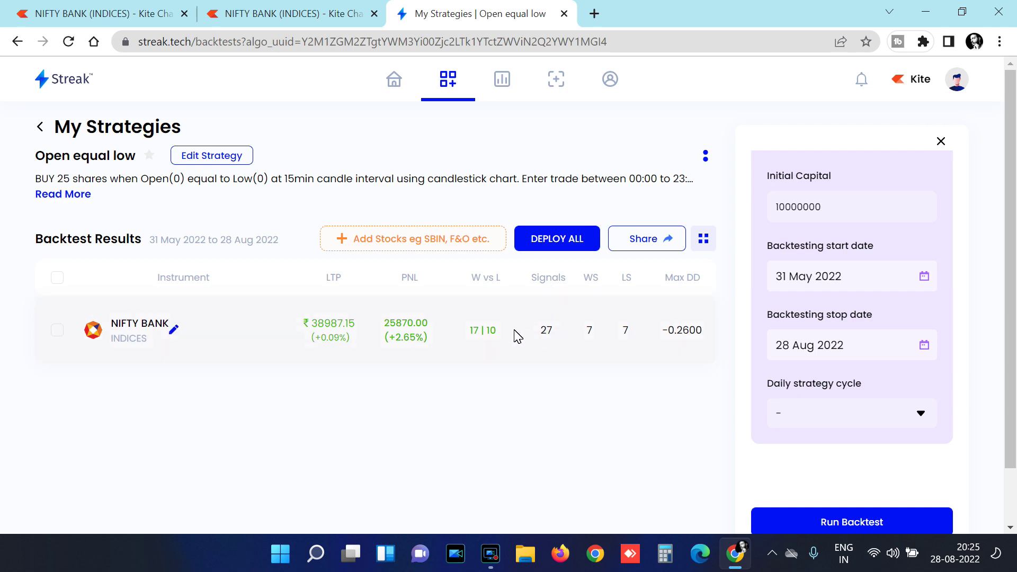
# Open the NIFTY BANK backtest details and examine the P&L curve, brokerage option, trade statistics and first transactions.
pyautogui.click(487, 331)
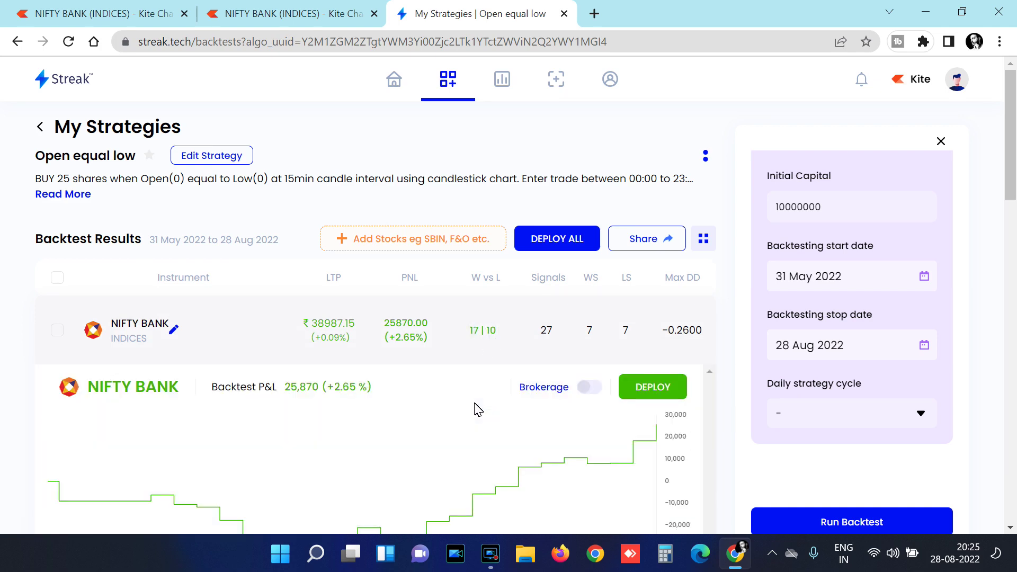
pyautogui.click(591, 390)
pyautogui.click(590, 391)
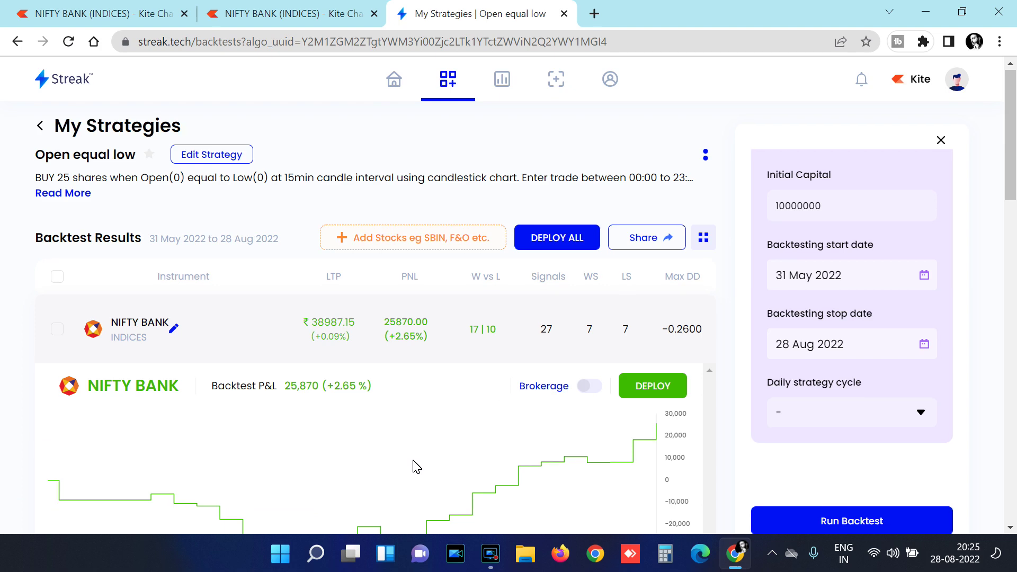
pyautogui.scroll(-5, 417, 467)
pyautogui.scroll(-2, 417, 467)
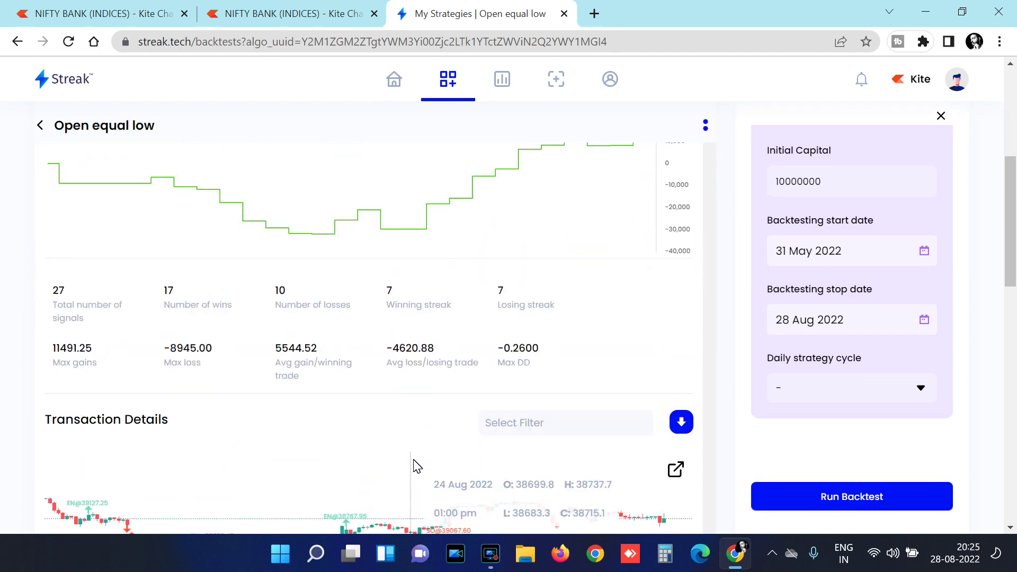
pyautogui.scroll(-6, 390, 353)
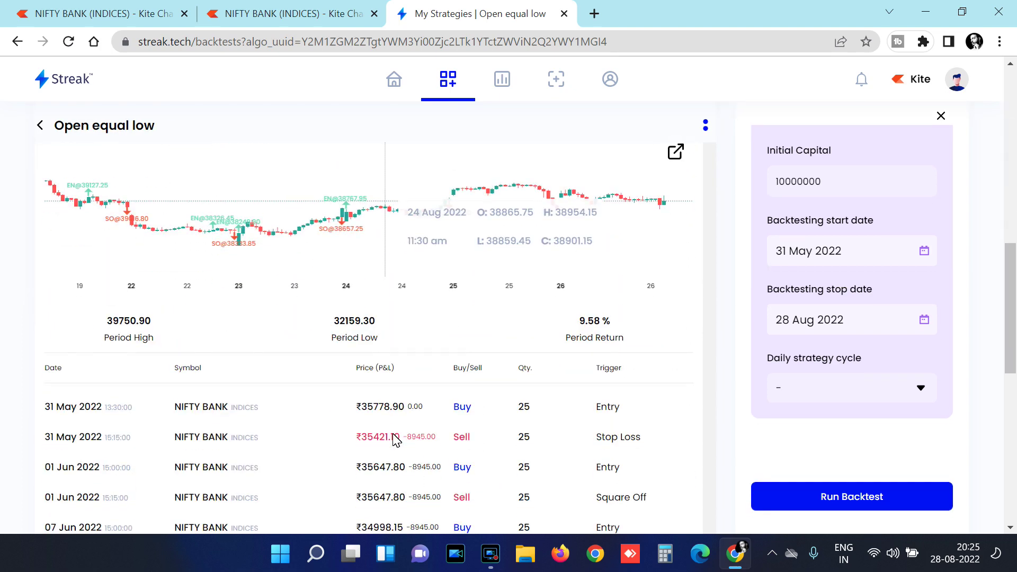
# In Calculator, subtract the 31 May stop-loss exit price 35421 from the entry price 35778.
pyautogui.doubleClick(523, 327)
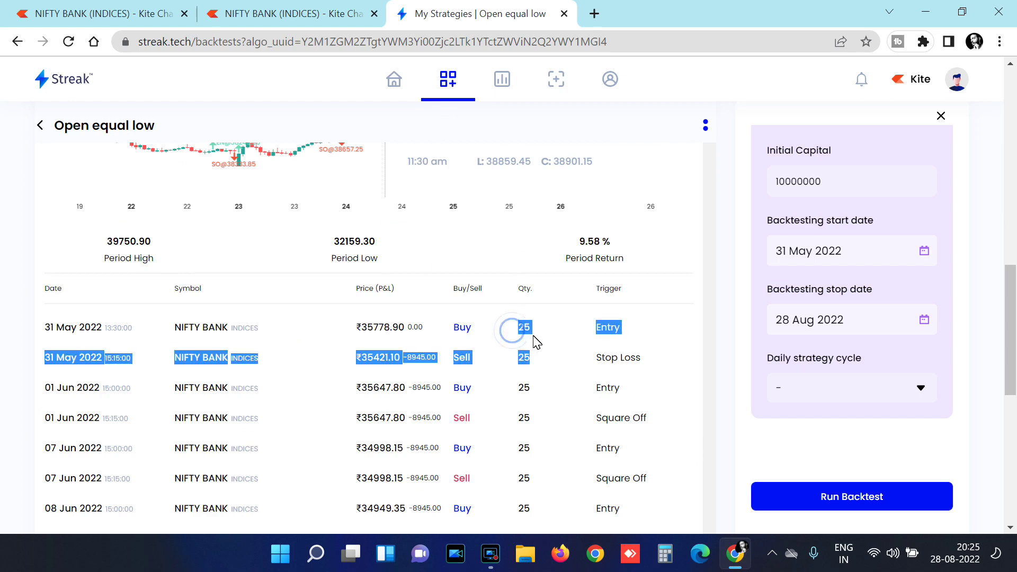
pyautogui.click(664, 553)
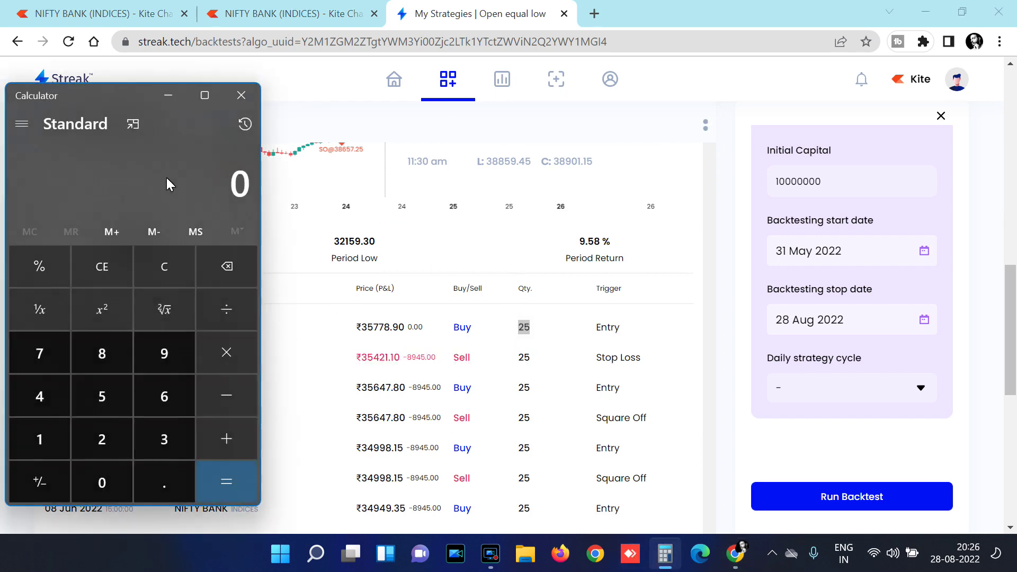
pyautogui.click(152, 284)
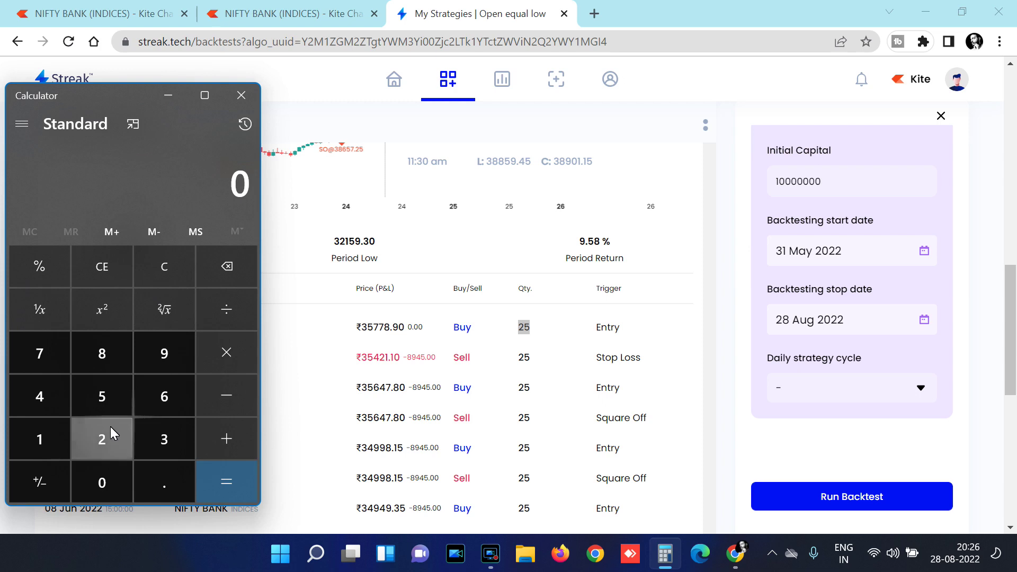
pyautogui.click(172, 431)
pyautogui.click(111, 401)
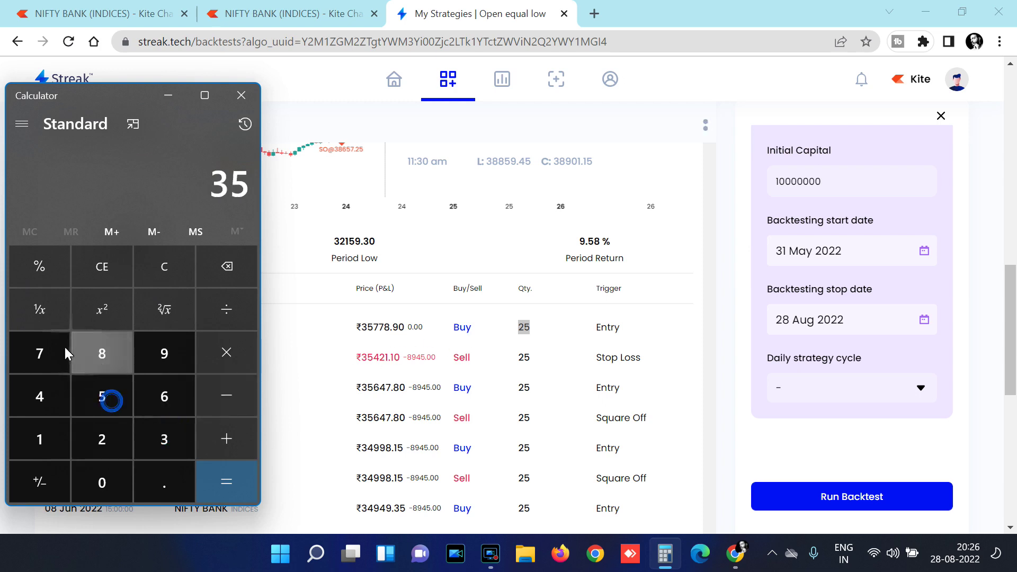
pyautogui.click(49, 354)
pyautogui.click(48, 354)
pyautogui.click(85, 357)
pyautogui.click(217, 392)
pyautogui.click(152, 445)
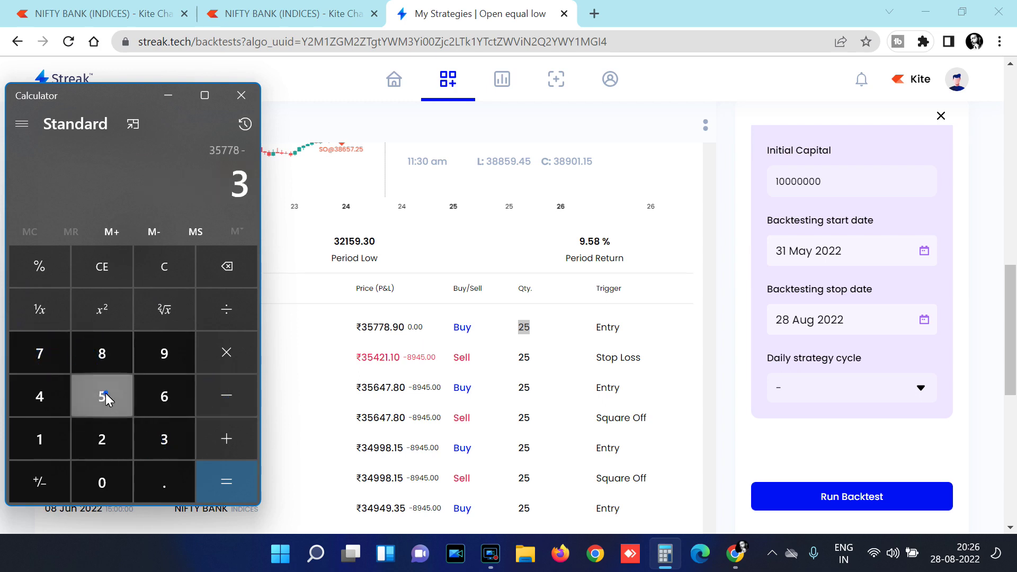
pyautogui.click(104, 392)
pyautogui.click(42, 391)
pyautogui.click(96, 426)
pyautogui.click(66, 435)
pyautogui.click(226, 488)
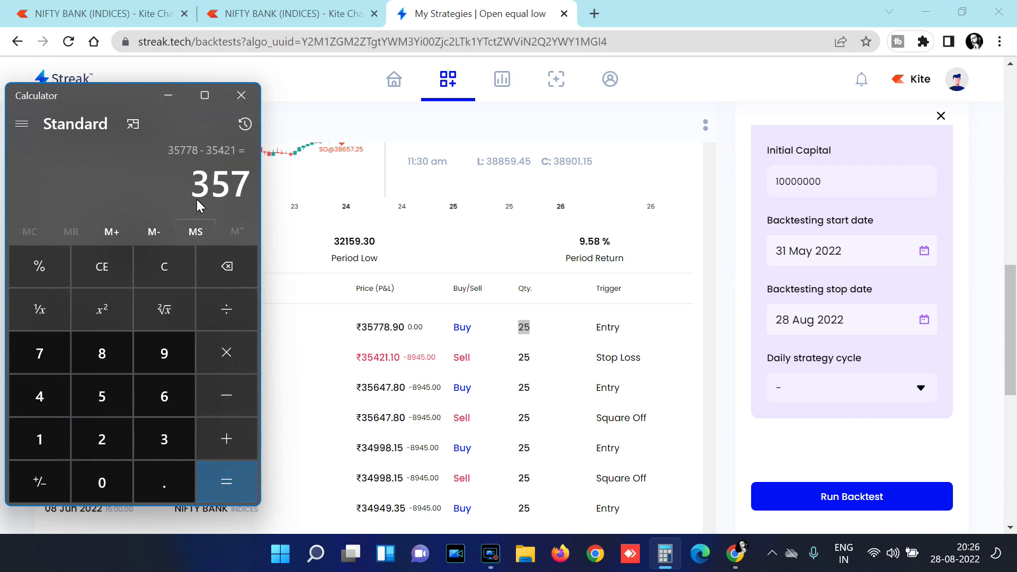
# Multiply the price difference by the quantity 25 and close Calculator.
pyautogui.click(235, 351)
pyautogui.click(97, 437)
pyautogui.click(99, 397)
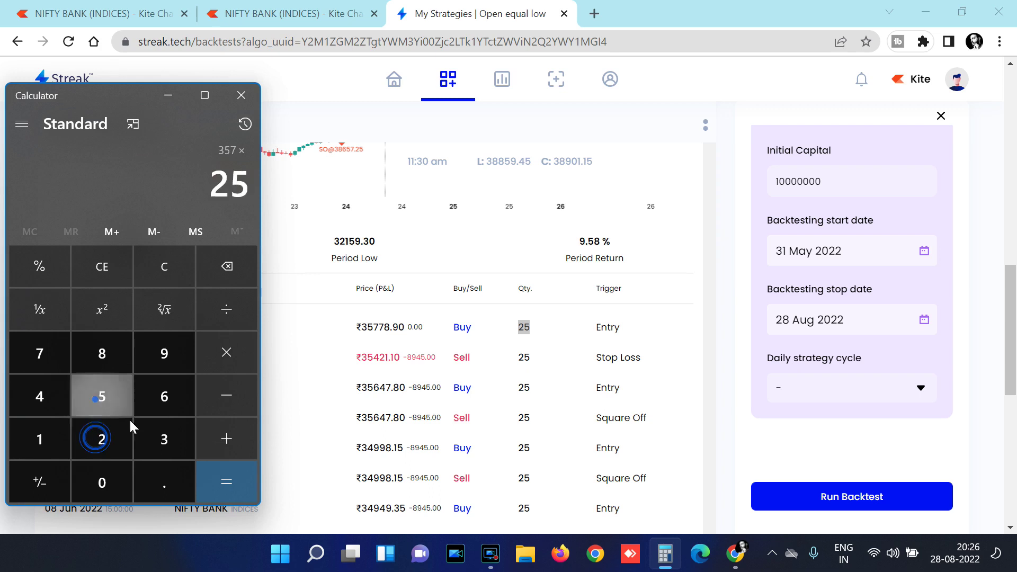
pyautogui.click(223, 477)
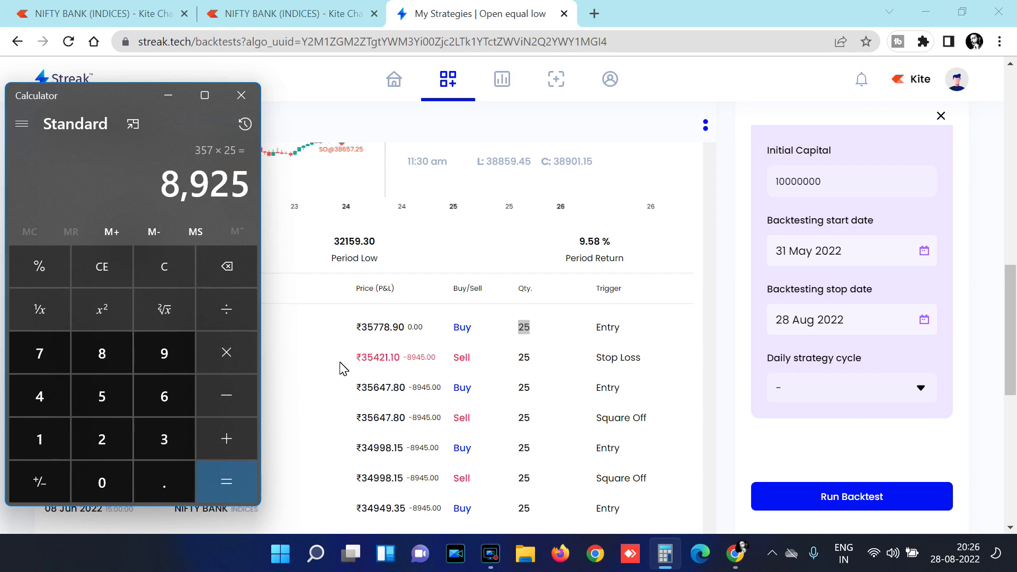
pyautogui.click(241, 96)
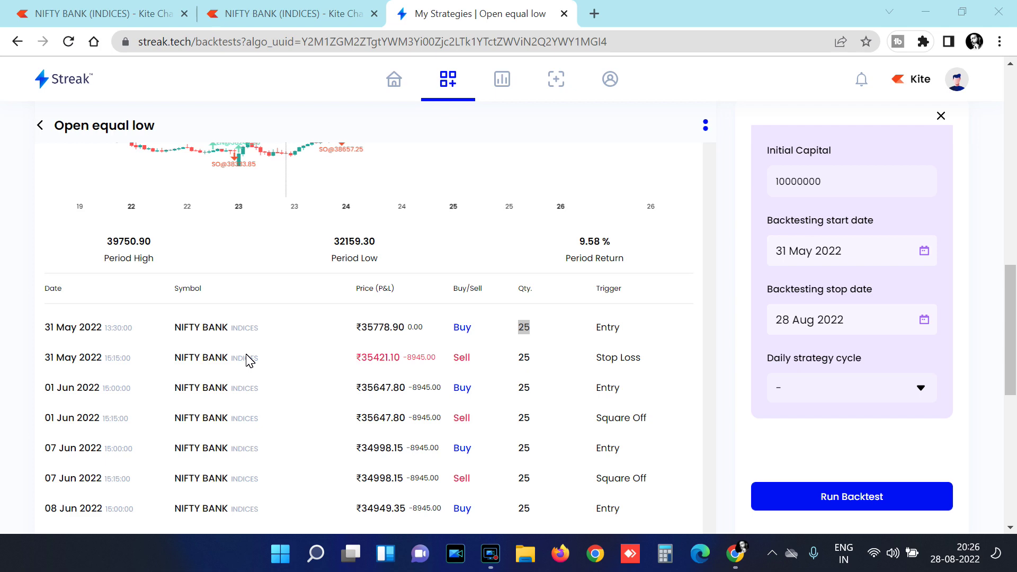
# Review the transaction details through the 24 Aug 2022 trades, examining each trade's price, P&L and exit trigger.
pyautogui.scroll(-8, 636, 370)
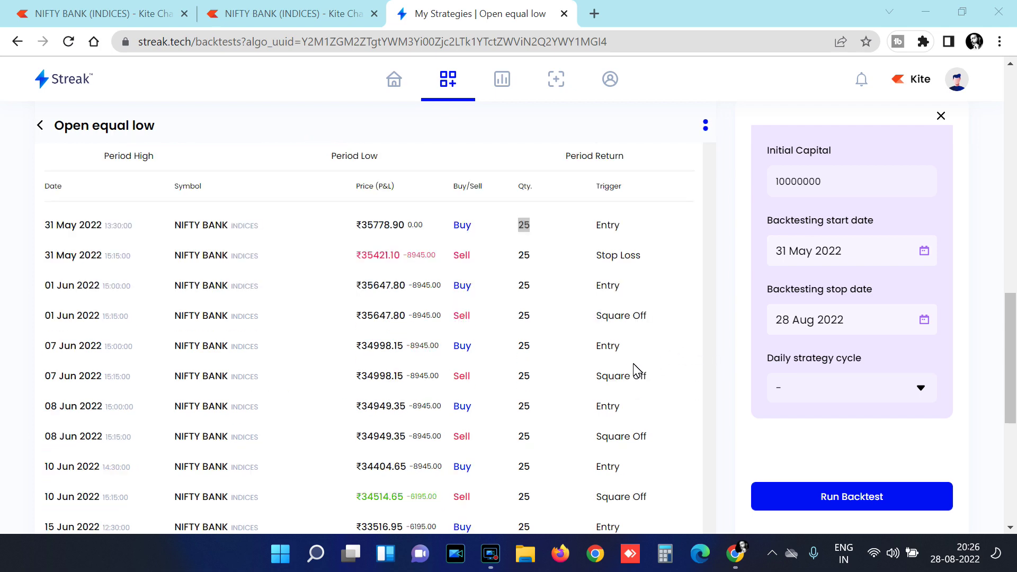
pyautogui.click(352, 480)
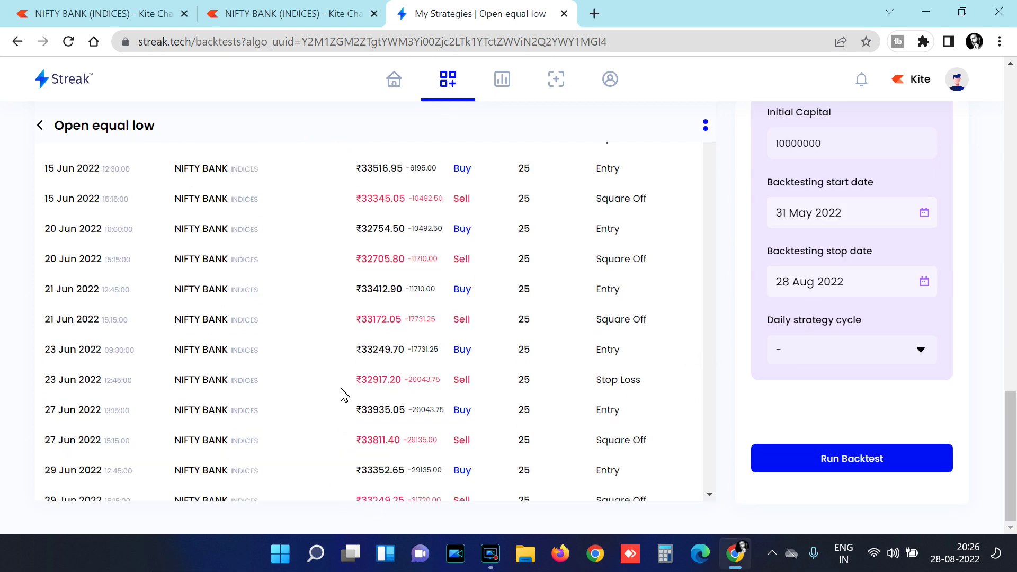
pyautogui.scroll(-8, 339, 392)
pyautogui.click(350, 479)
pyautogui.scroll(-8, 331, 410)
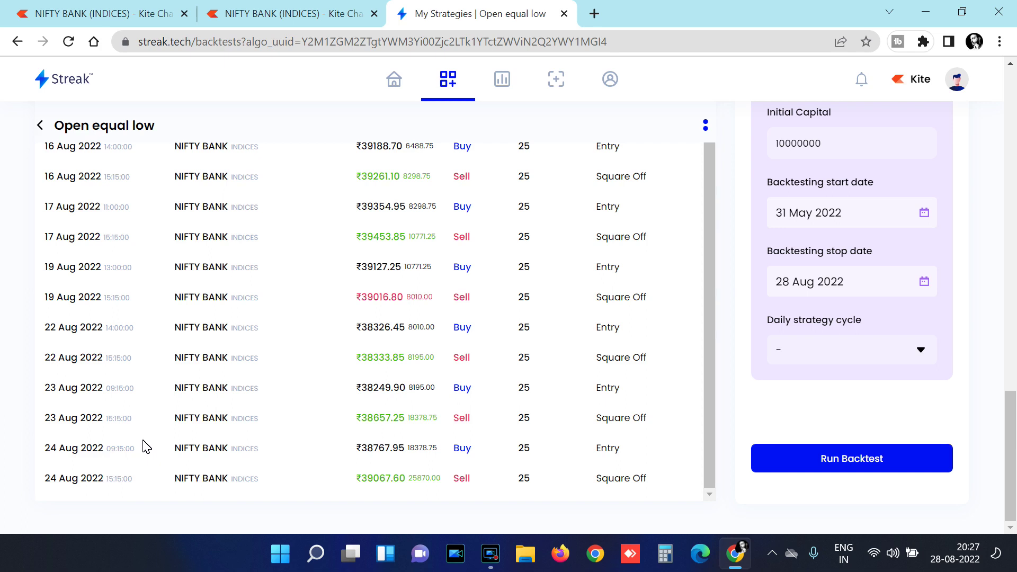
pyautogui.scroll(20, 146, 446)
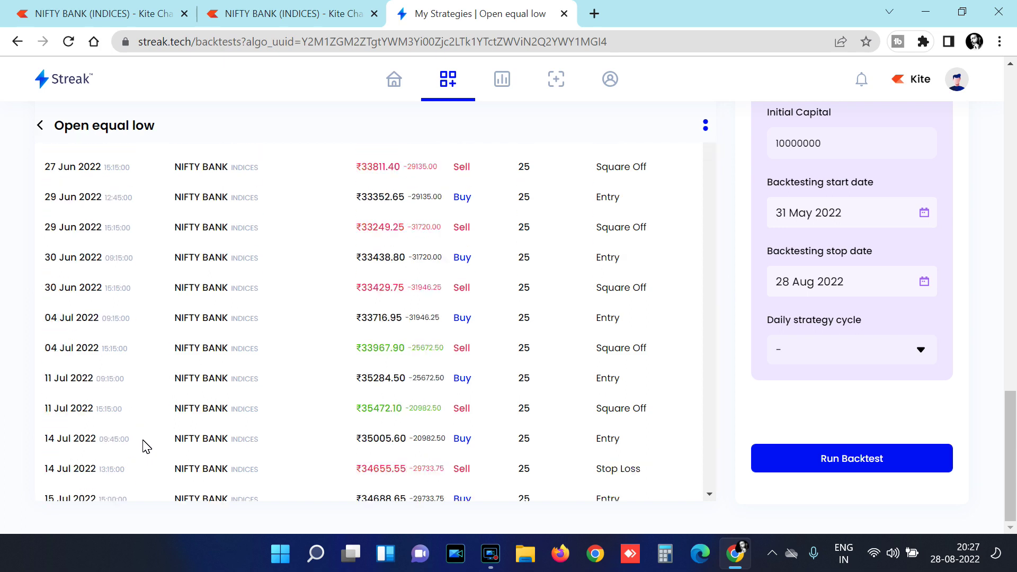
pyautogui.scroll(-20, 147, 447)
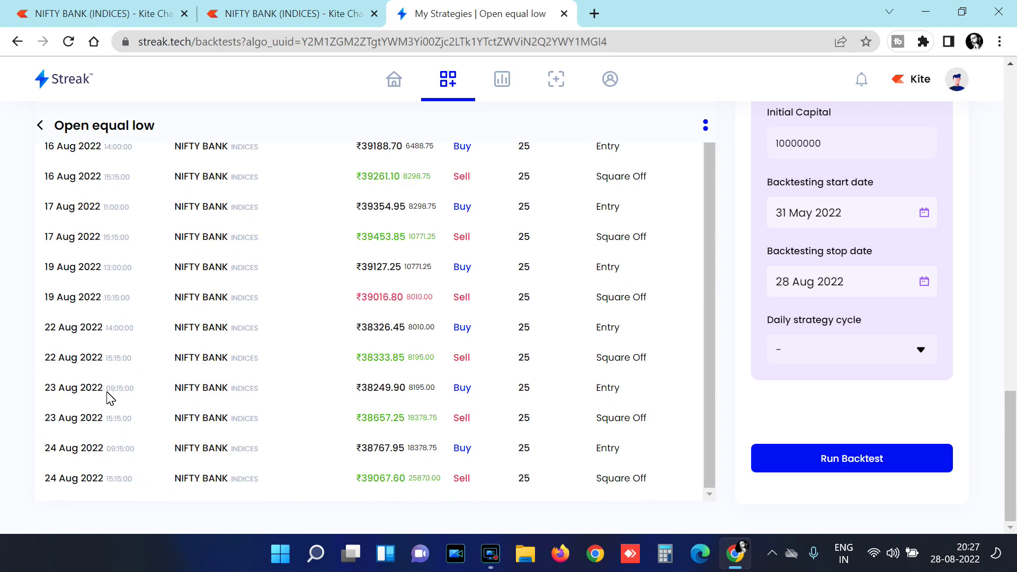
# Mark the 23 Aug 2022 09:15 entry time and locate its candle on the Kite NIFTY BANK 15-minute chart.
pyautogui.moveTo(107, 392); pyautogui.dragTo(142, 387)
pyautogui.click(248, 12)
pyautogui.scroll(-3, 462, 331)
pyautogui.moveTo(395, 376); pyautogui.dragTo(515, 366)
pyautogui.scroll(5, 515, 366)
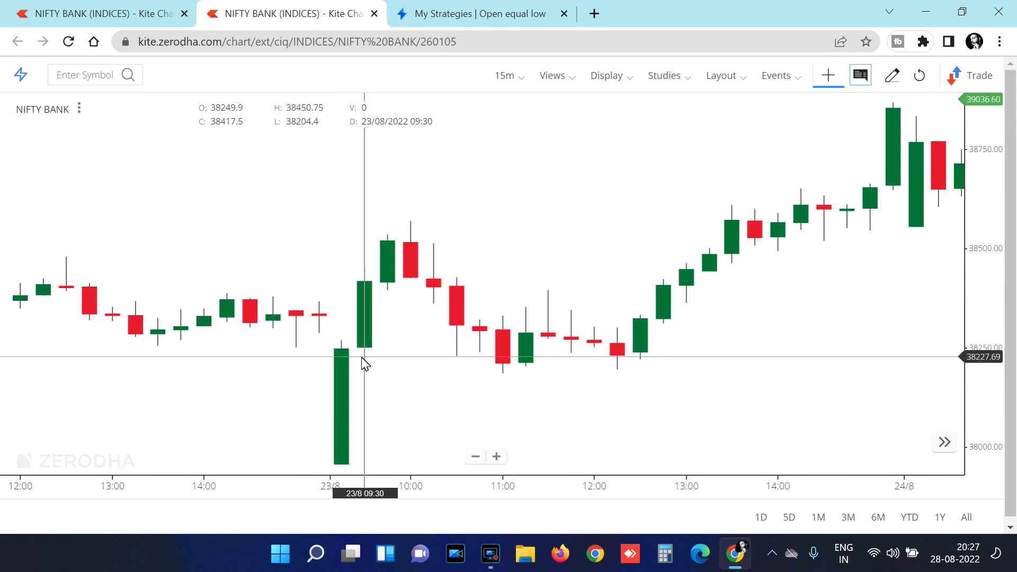
# Compare the 23 Aug 2022 entry price in the Streak transaction list with the candle on the Kite chart.
pyautogui.click(446, 16)
pyautogui.scroll(10, 153, 398)
pyautogui.scroll(-20, 200, 416)
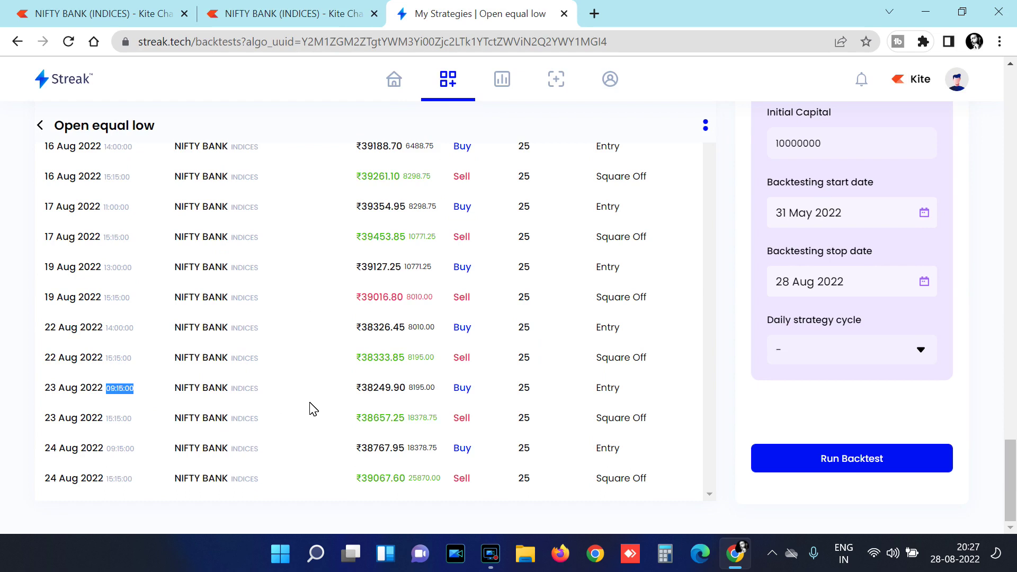
pyautogui.moveTo(361, 392); pyautogui.dragTo(404, 398)
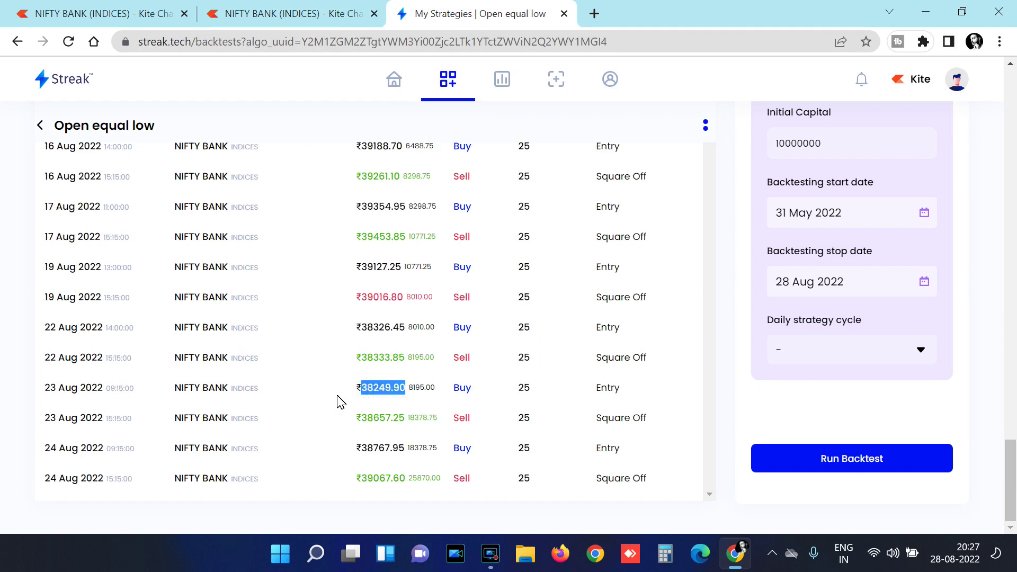
pyautogui.click(292, 13)
pyautogui.click(440, 14)
# Find the 22 Aug 2022 14:00 entry in the transaction list and examine its candle on the Kite chart.
pyautogui.moveTo(32, 331); pyautogui.dragTo(136, 334)
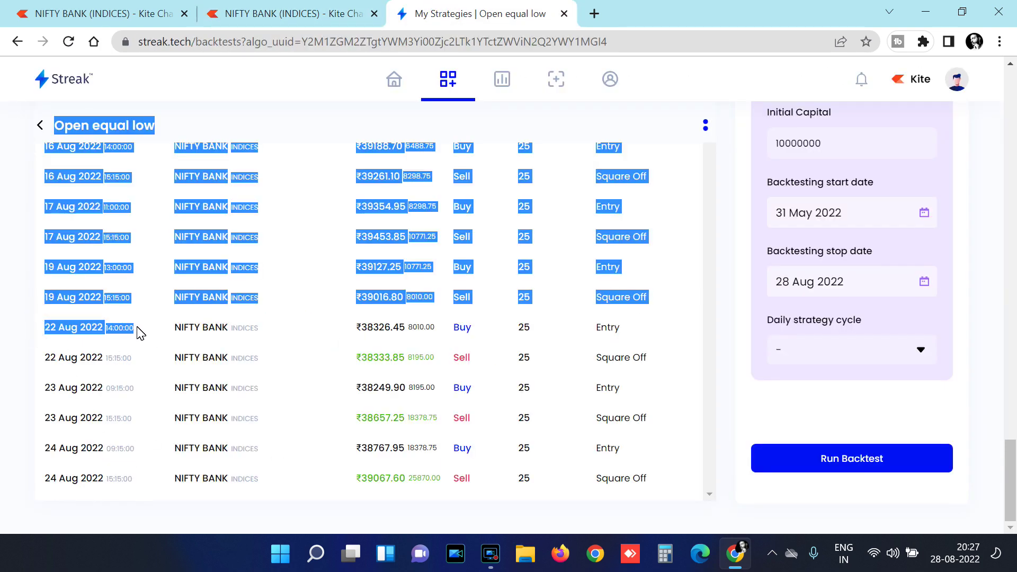
pyautogui.click(15, 358)
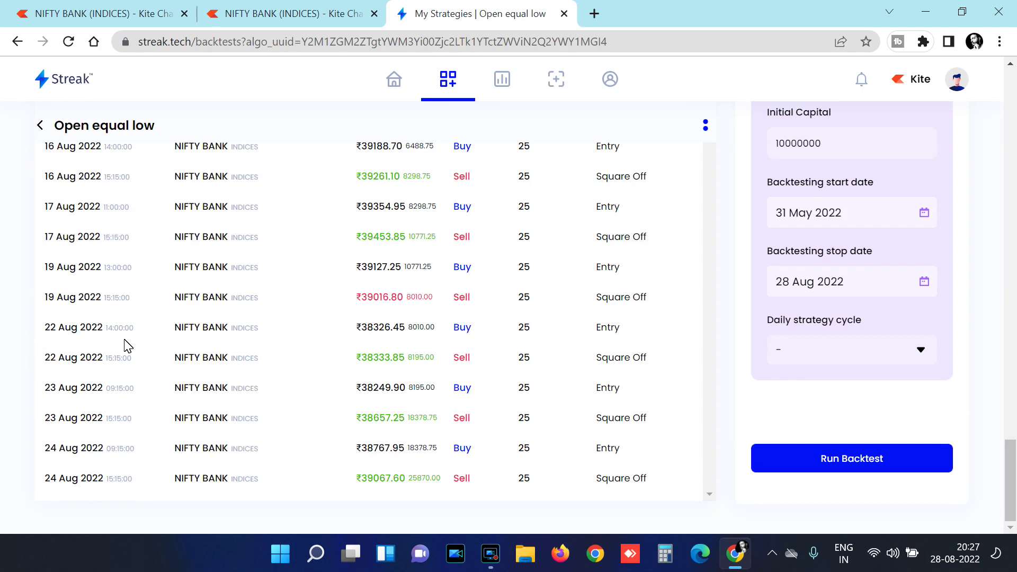
pyautogui.click(261, 13)
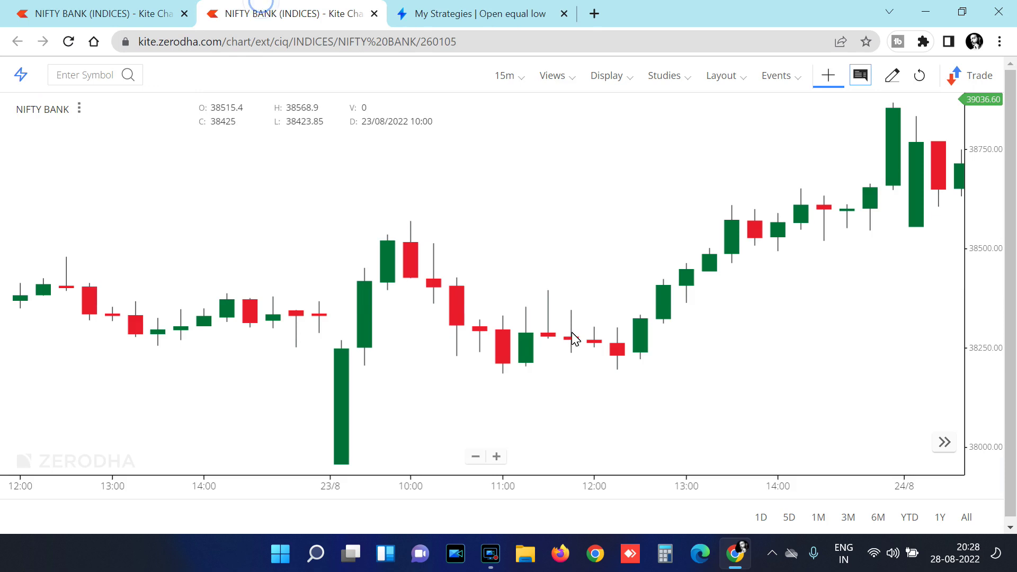
pyautogui.moveTo(170, 376); pyautogui.dragTo(642, 352)
pyautogui.moveTo(347, 402); pyautogui.dragTo(674, 352)
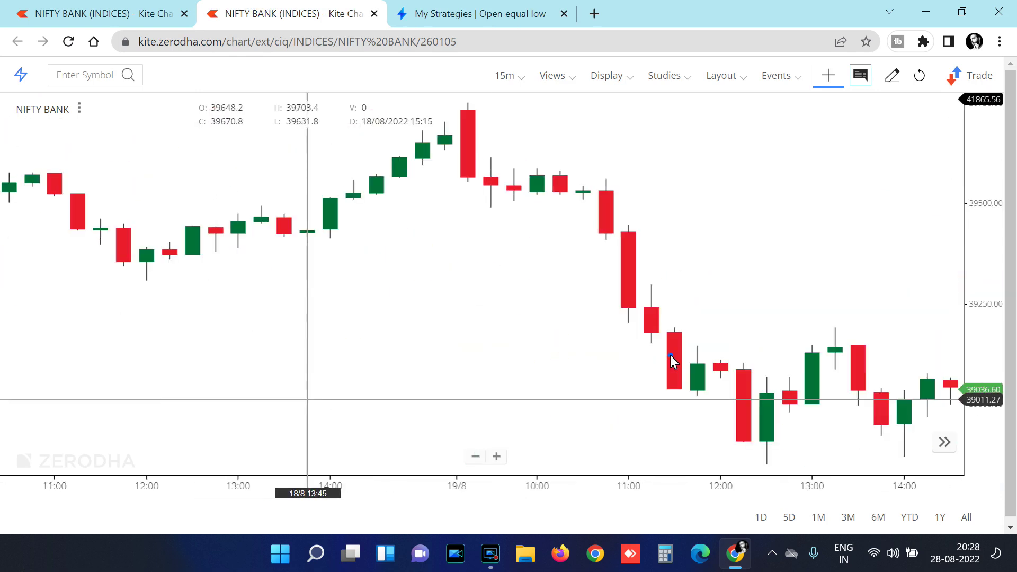
pyautogui.moveTo(598, 365); pyautogui.dragTo(170, 390)
pyautogui.moveTo(527, 398); pyautogui.dragTo(440, 397)
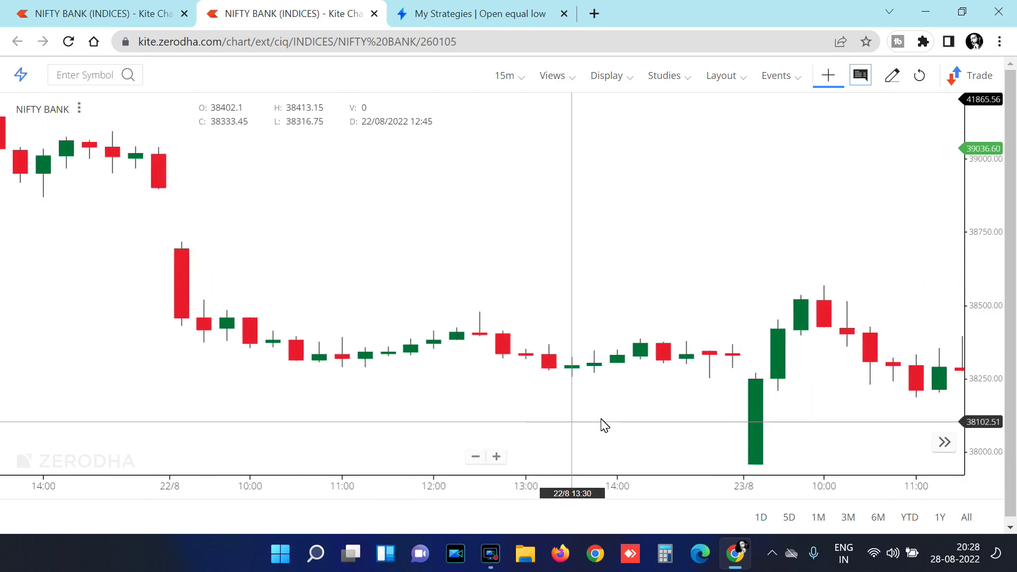
pyautogui.scroll(3, 605, 424)
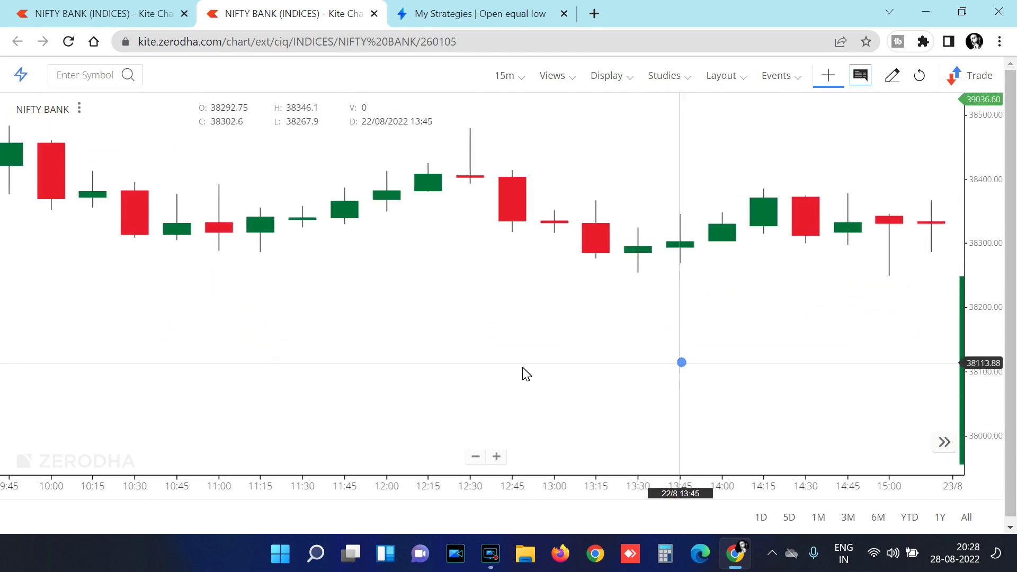
pyautogui.moveTo(567, 374); pyautogui.dragTo(433, 379)
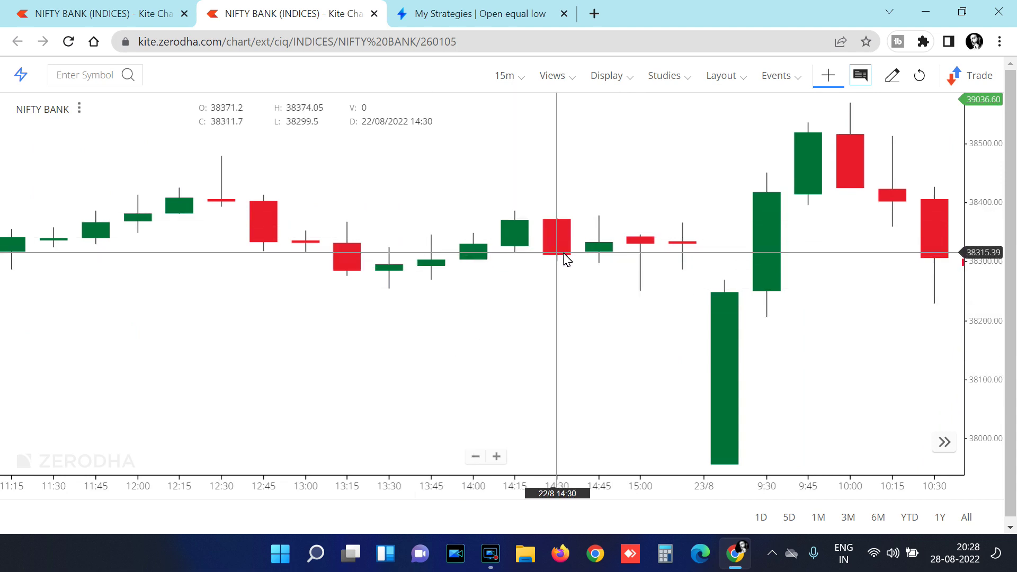
# Return to Streak and compare the cumulative P&L of the 22 Aug 2022 entry and square-off rows.
pyautogui.click(454, 14)
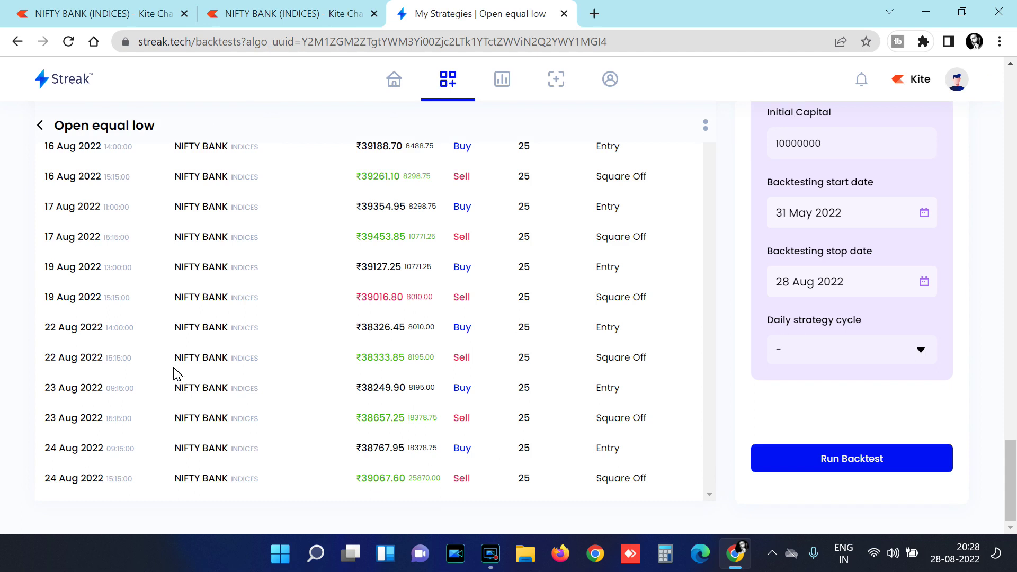
pyautogui.moveTo(407, 329); pyautogui.dragTo(434, 333)
pyautogui.moveTo(409, 358); pyautogui.dragTo(432, 363)
pyautogui.click(310, 368)
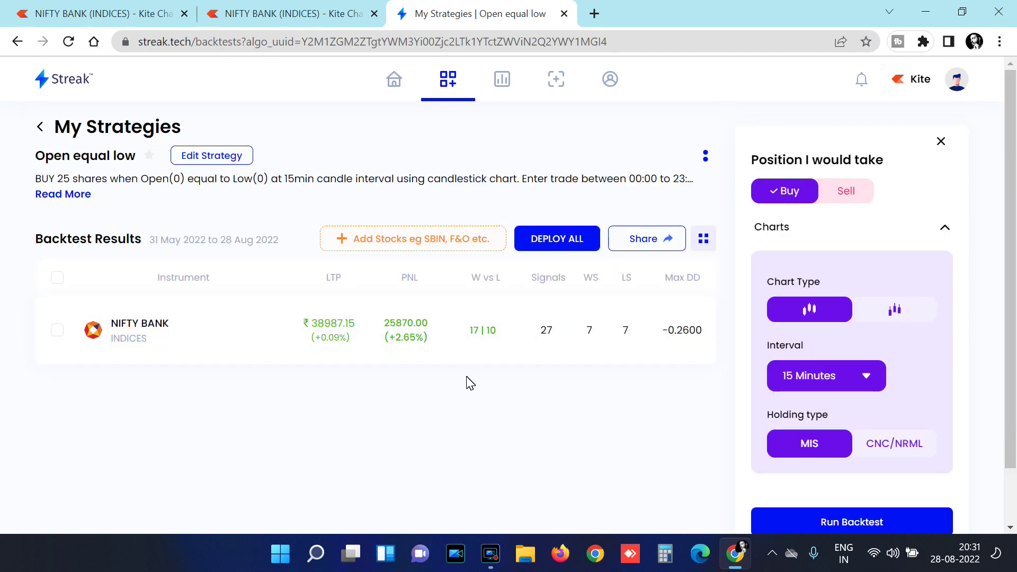
# Switch the holding type to CNC/NRML and run the NIFTY BANK backtest on the 15-minute interval.
pyautogui.click(915, 450)
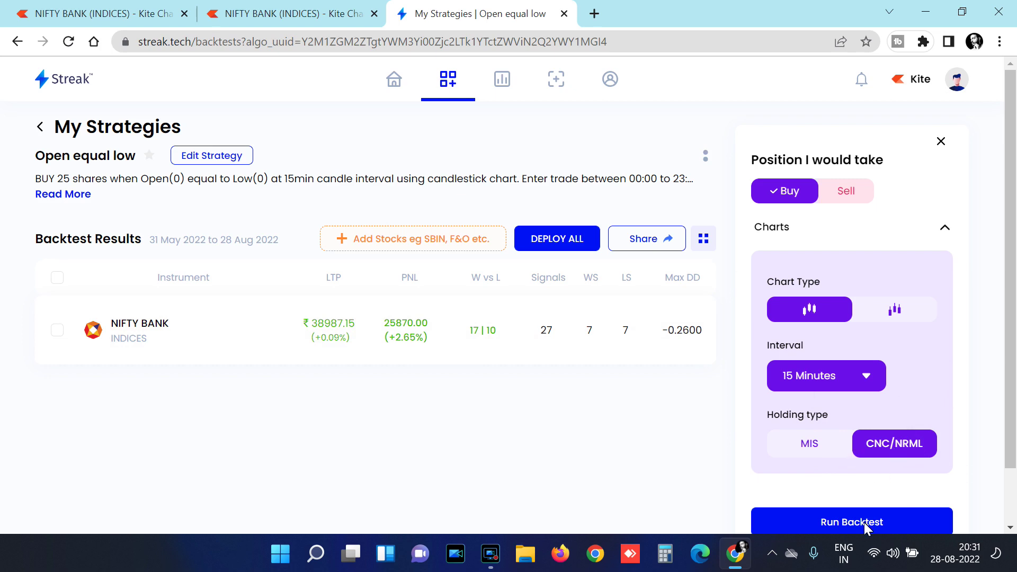
pyautogui.click(830, 381)
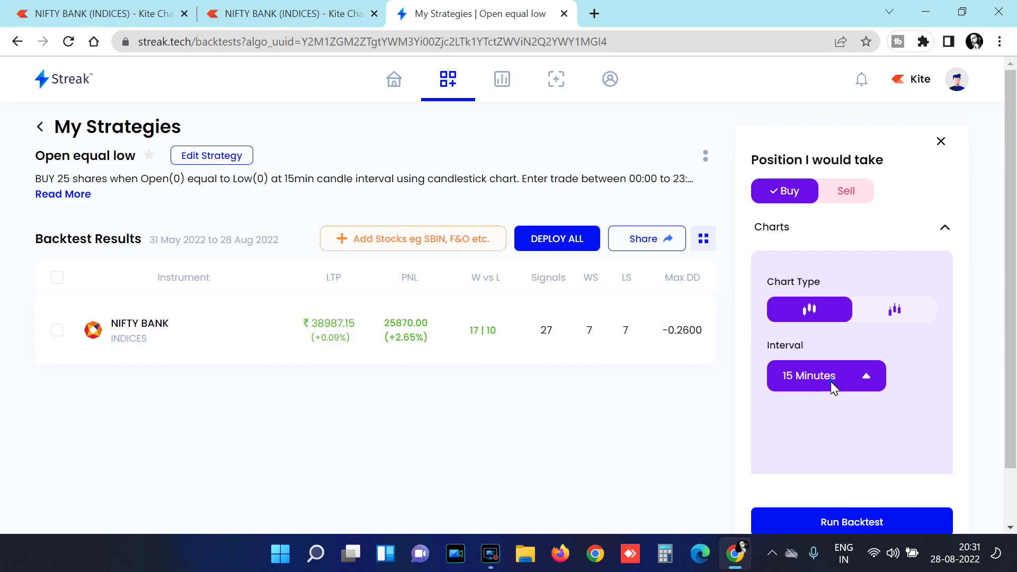
pyautogui.click(832, 383)
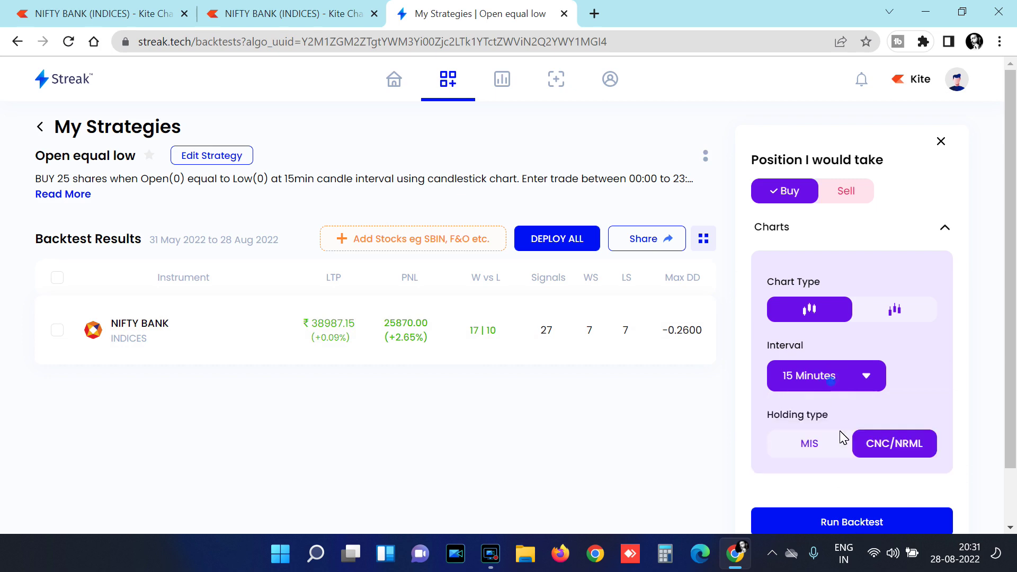
pyautogui.click(871, 521)
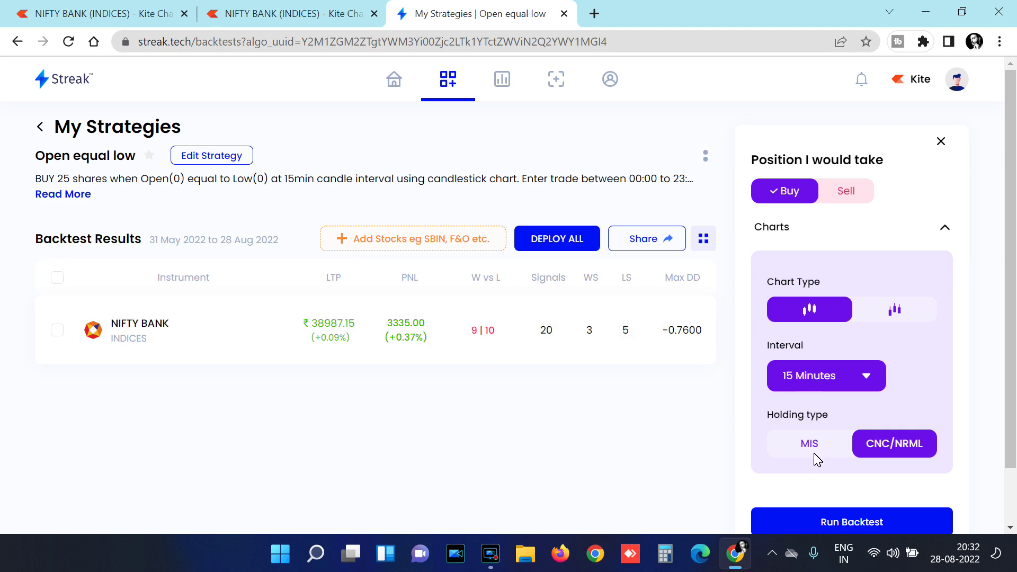
# Change the candle interval to 1 hour and run the backtest with CNC/NRML holding.
pyautogui.click(835, 388)
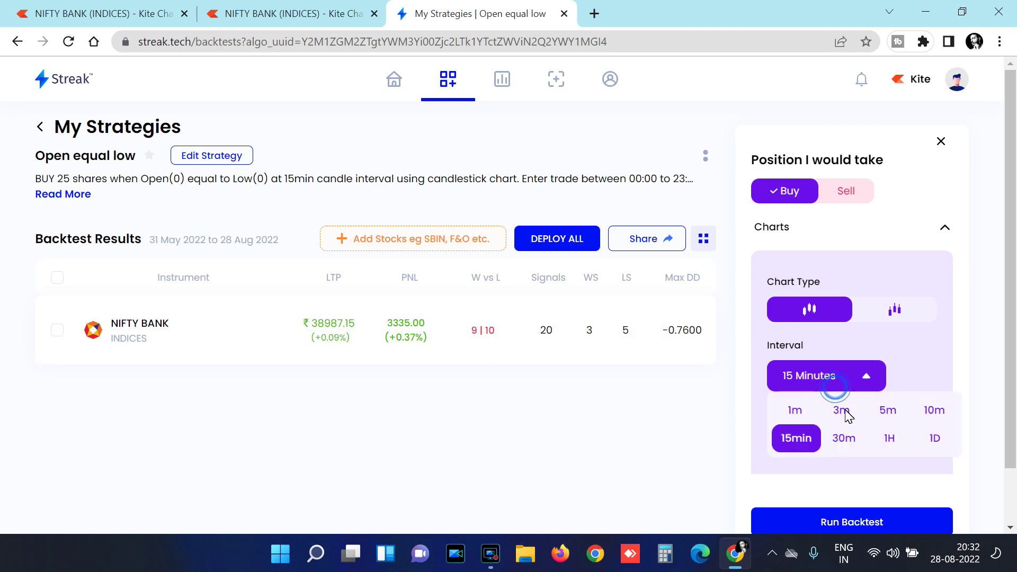
pyautogui.click(895, 439)
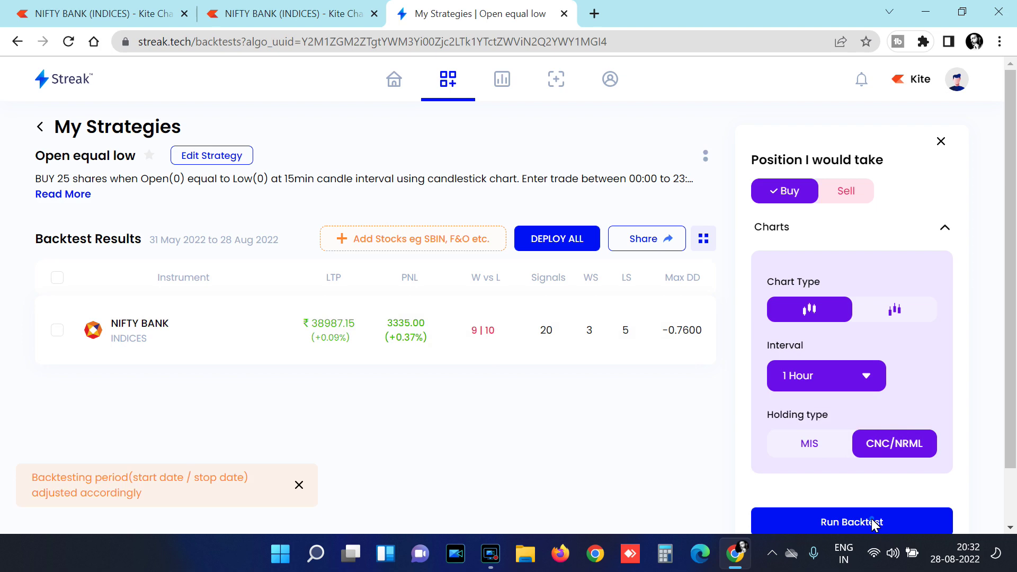
pyautogui.click(878, 525)
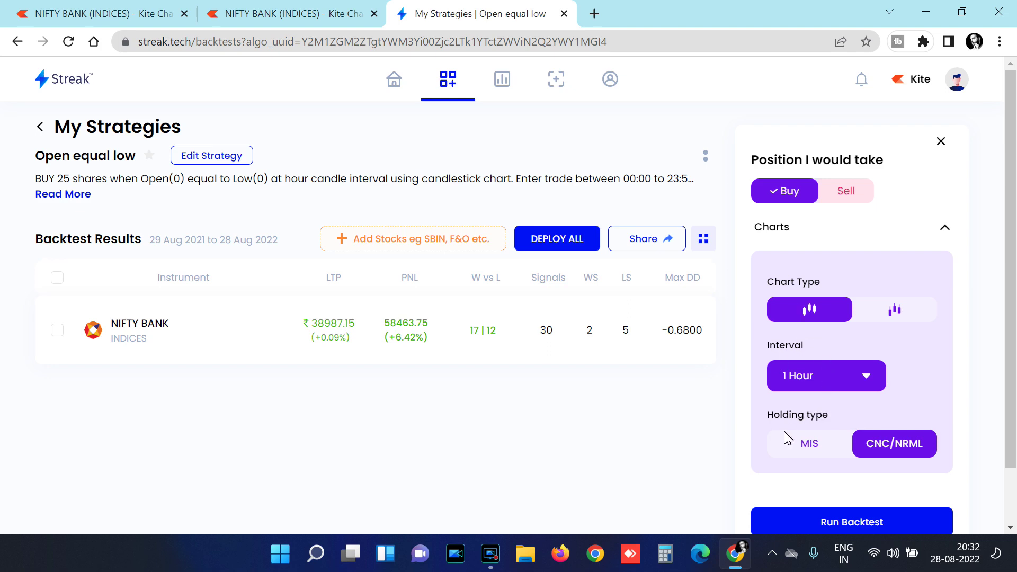
# Restore the backtest settings to MIS holding and the 15-minute interval.
pyautogui.click(796, 448)
pyautogui.click(860, 450)
pyautogui.click(828, 374)
pyautogui.click(828, 374)
pyautogui.click(848, 389)
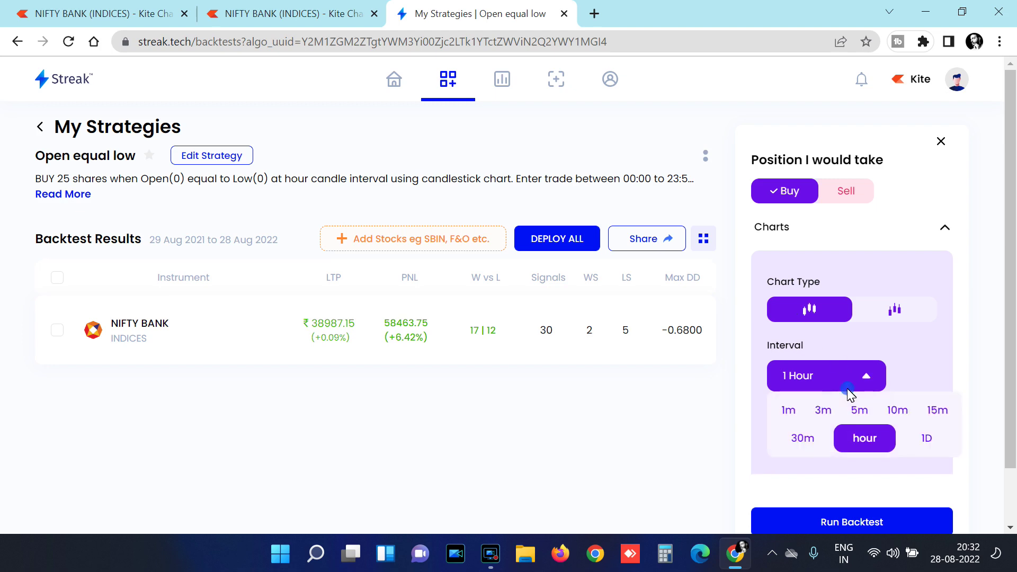
pyautogui.click(932, 417)
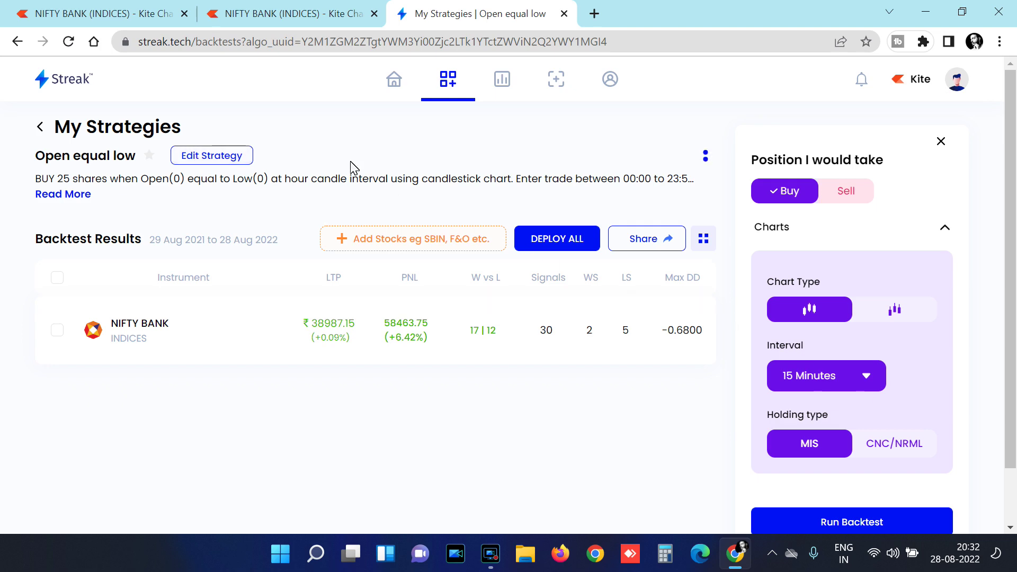
# Open the Open equal low strategy for editing and set its entry end time to 09:35.
pyautogui.click(205, 153)
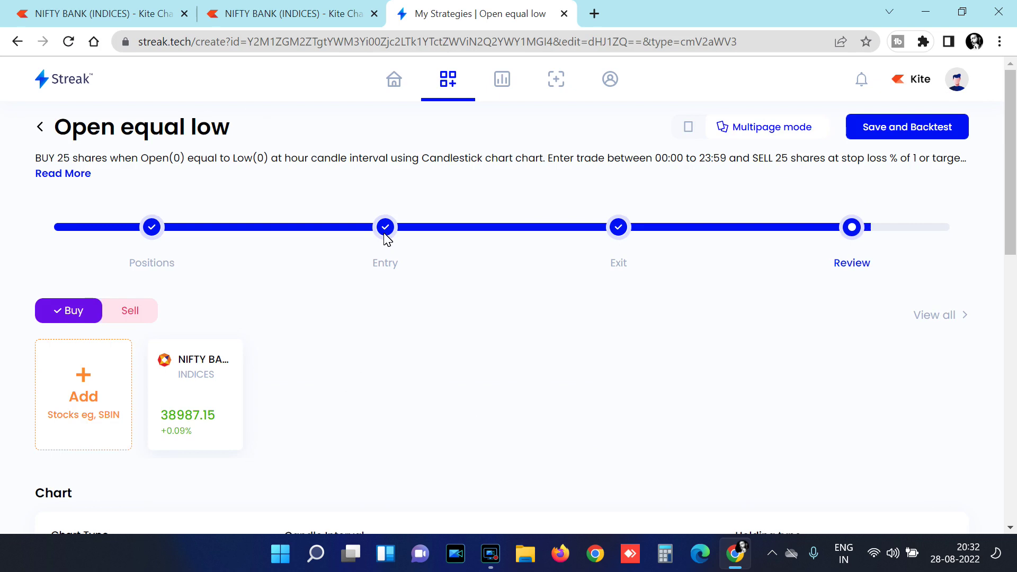
pyautogui.scroll(-3, 385, 255)
pyautogui.scroll(-10, 385, 239)
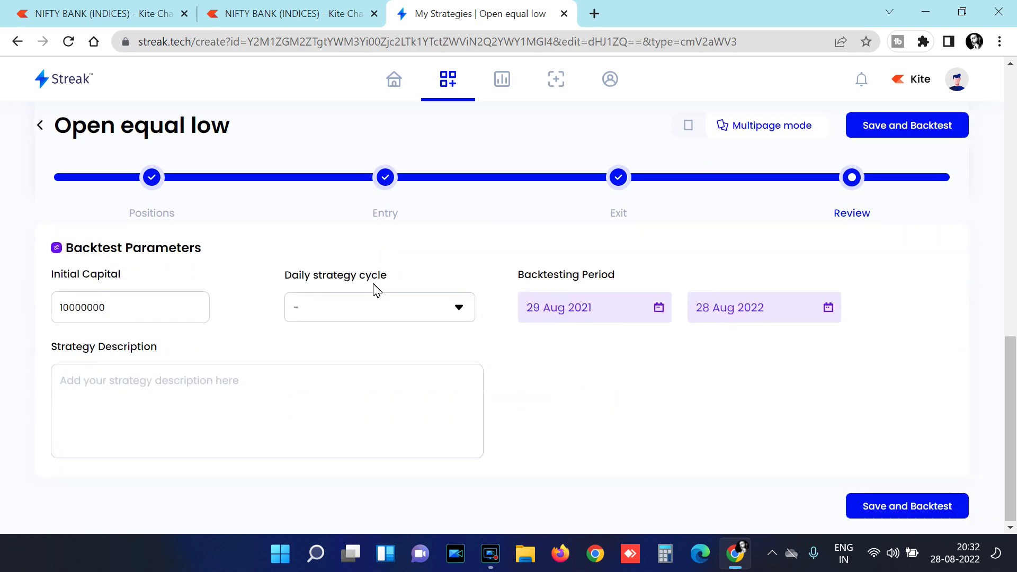
pyautogui.click(385, 178)
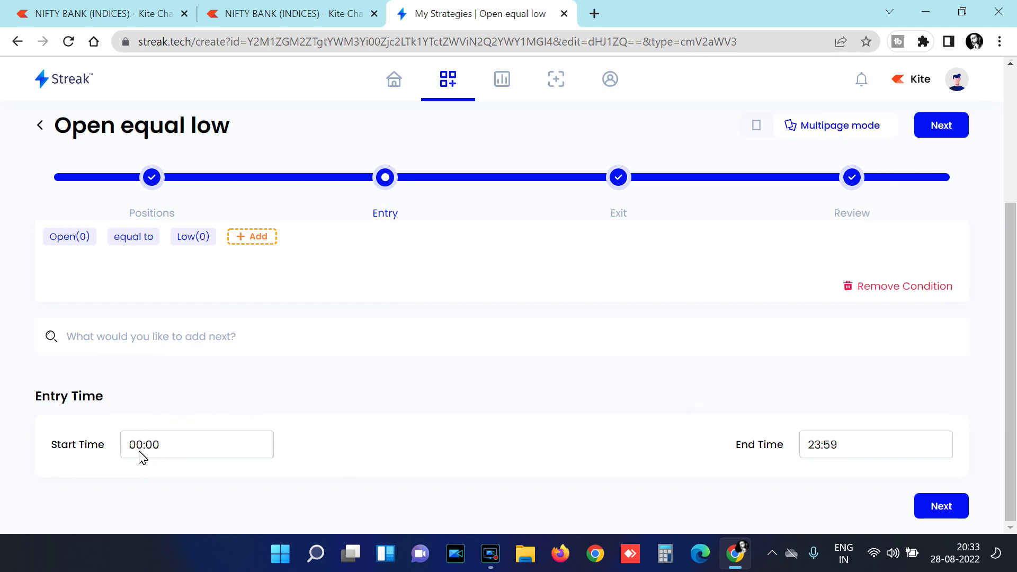
pyautogui.click(818, 450)
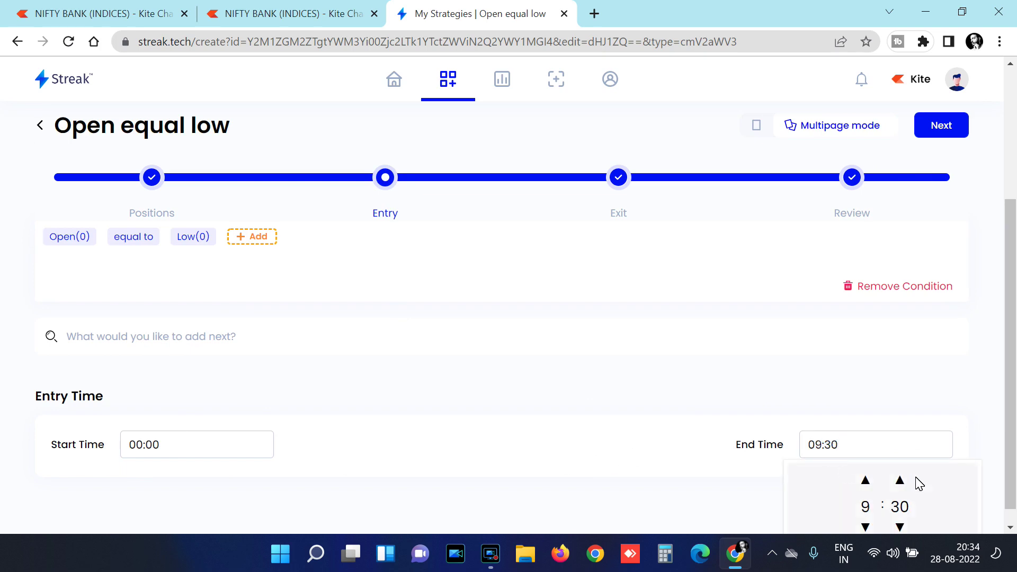
pyautogui.click(902, 480)
pyautogui.click(902, 480)
pyautogui.click(901, 480)
pyautogui.click(901, 480)
pyautogui.click(901, 479)
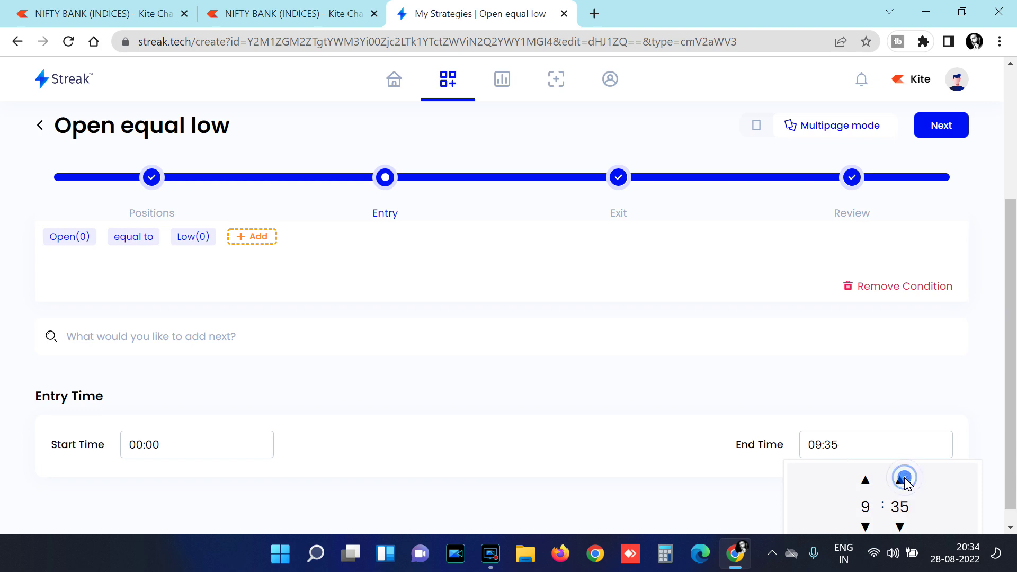
pyautogui.click(768, 368)
# Keep the existing exit conditions, then save and backtest the edited strategy.
pyautogui.click(933, 127)
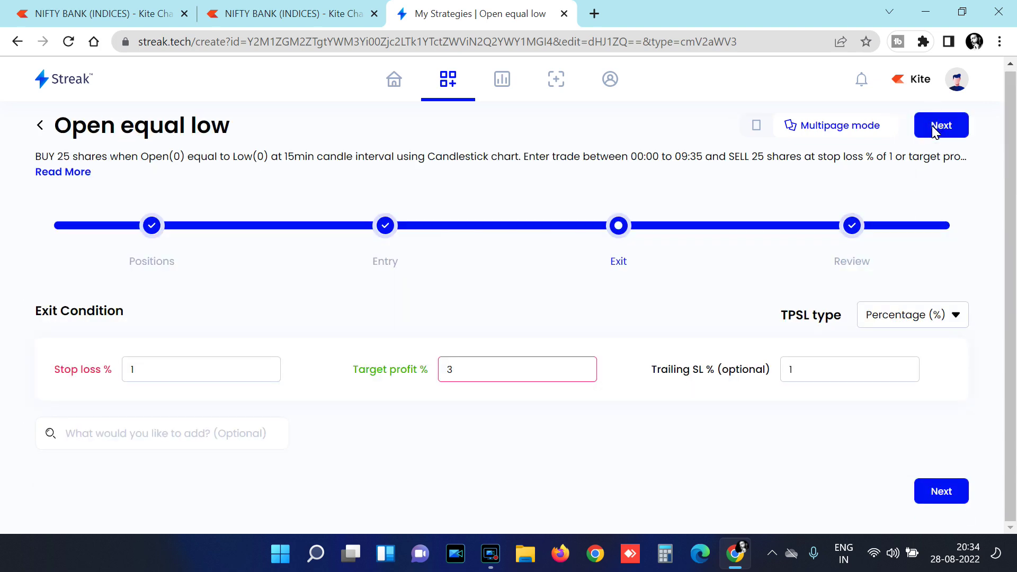
pyautogui.click(933, 127)
pyautogui.click(933, 127)
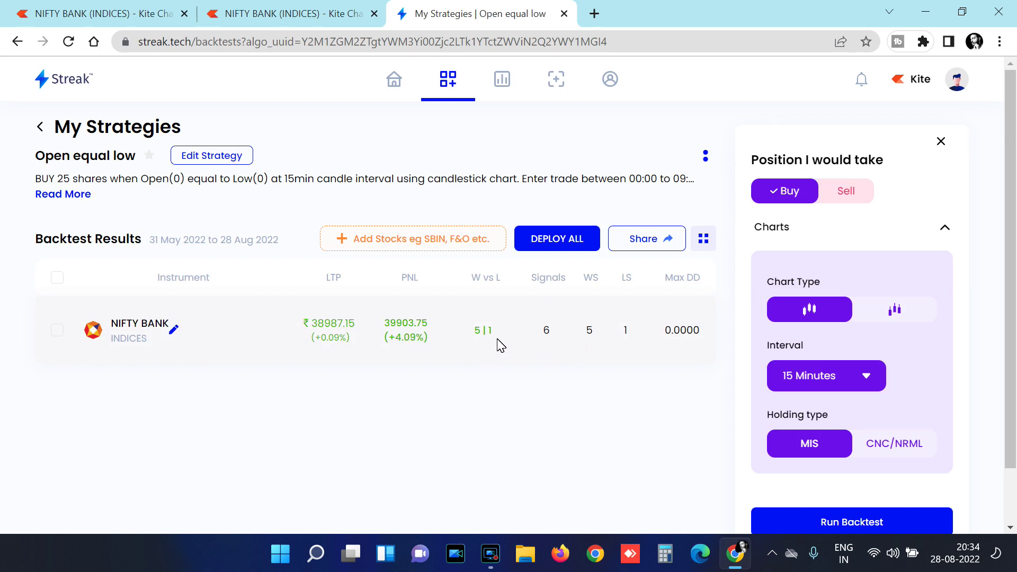
# Expand the NIFTY BANK backtest result and review its list of entry and square-off transactions.
pyautogui.click(448, 336)
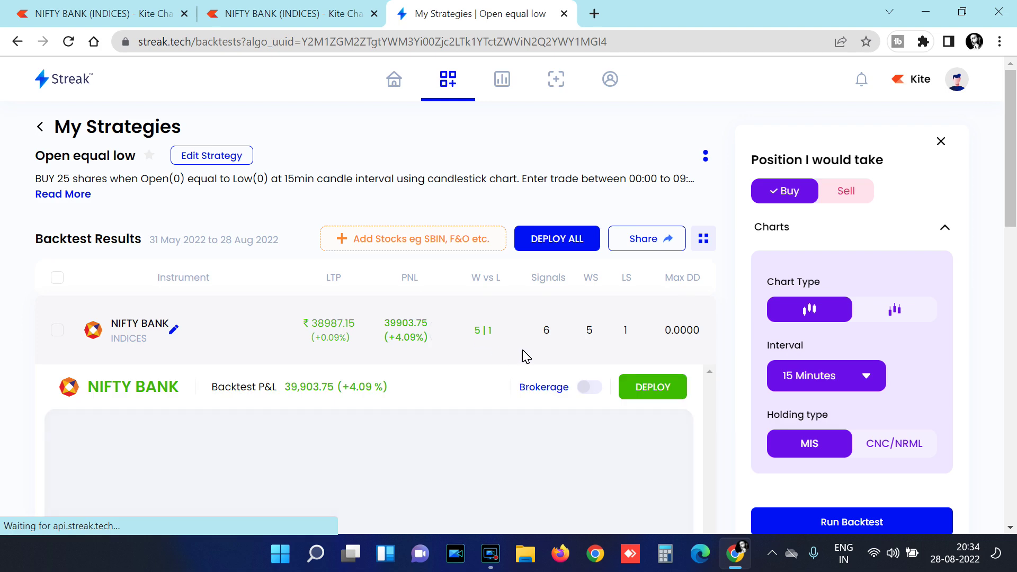
pyautogui.scroll(-8, 522, 356)
pyautogui.scroll(-10, 522, 356)
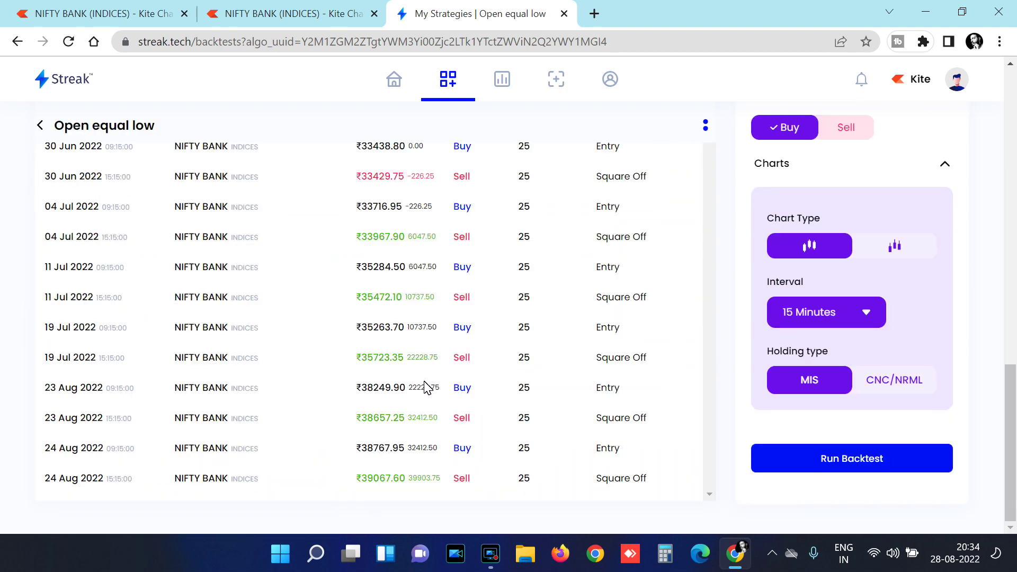
pyautogui.scroll(3, 424, 386)
pyautogui.scroll(-2, 424, 385)
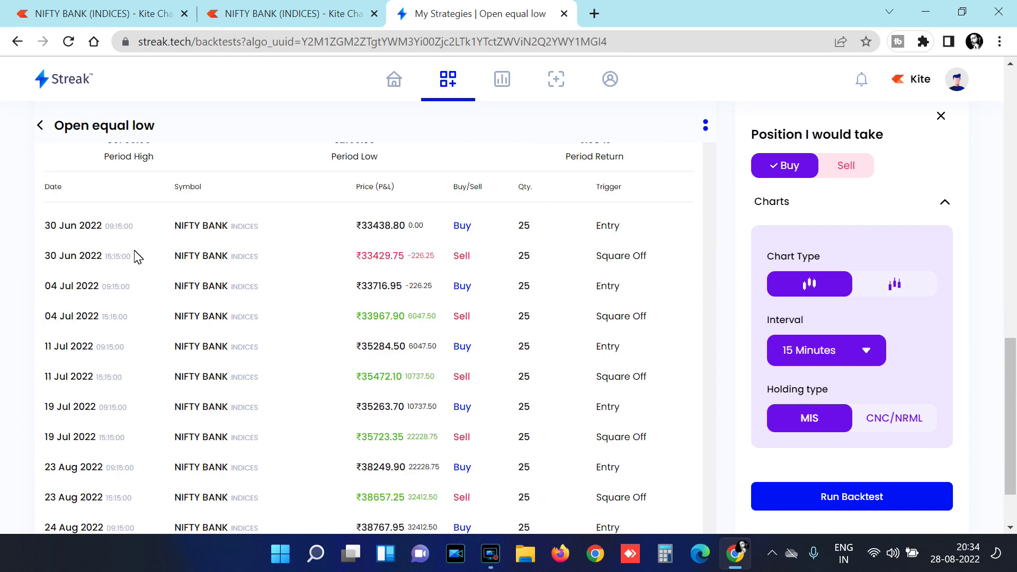
# Check the entry times of the trades from 30 Jun to 24 Aug 2022 in the transaction list.
pyautogui.doubleClick(106, 228)
pyautogui.doubleClick(108, 287)
pyautogui.moveTo(91, 348); pyautogui.dragTo(115, 348)
pyautogui.moveTo(103, 407); pyautogui.dragTo(132, 405)
pyautogui.scroll(-2, 136, 417)
pyautogui.click(118, 463)
pyautogui.moveTo(109, 448); pyautogui.dragTo(133, 459)
pyautogui.click(25, 356)
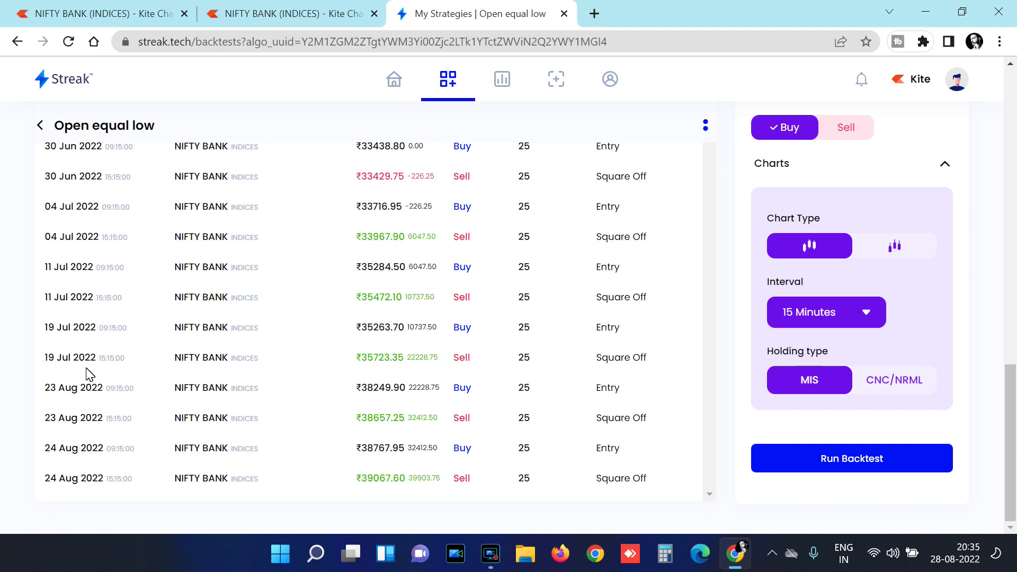
# Mark the 19 Jul 2022 09:15 entry and locate that date on the Kite NIFTY BANK 15-minute chart.
pyautogui.moveTo(73, 329); pyautogui.dragTo(141, 335)
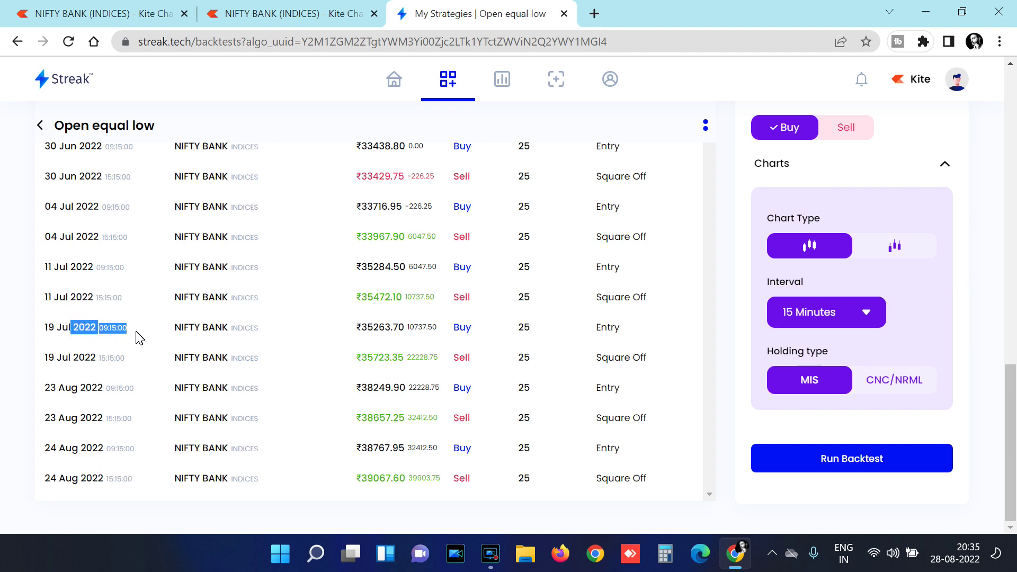
pyautogui.click(289, 14)
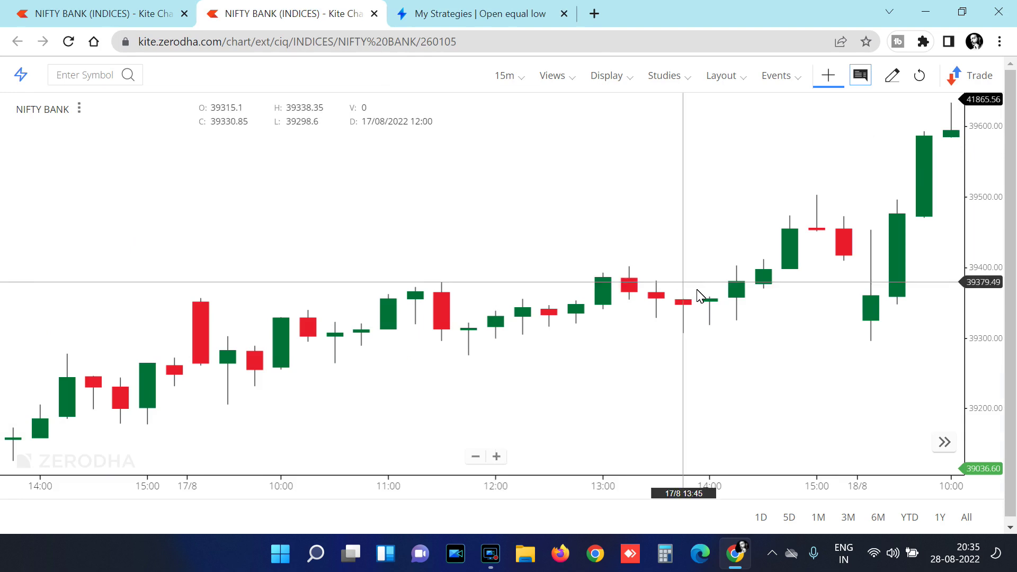
pyautogui.scroll(-3, 741, 360)
pyautogui.moveTo(799, 371); pyautogui.dragTo(413, 383)
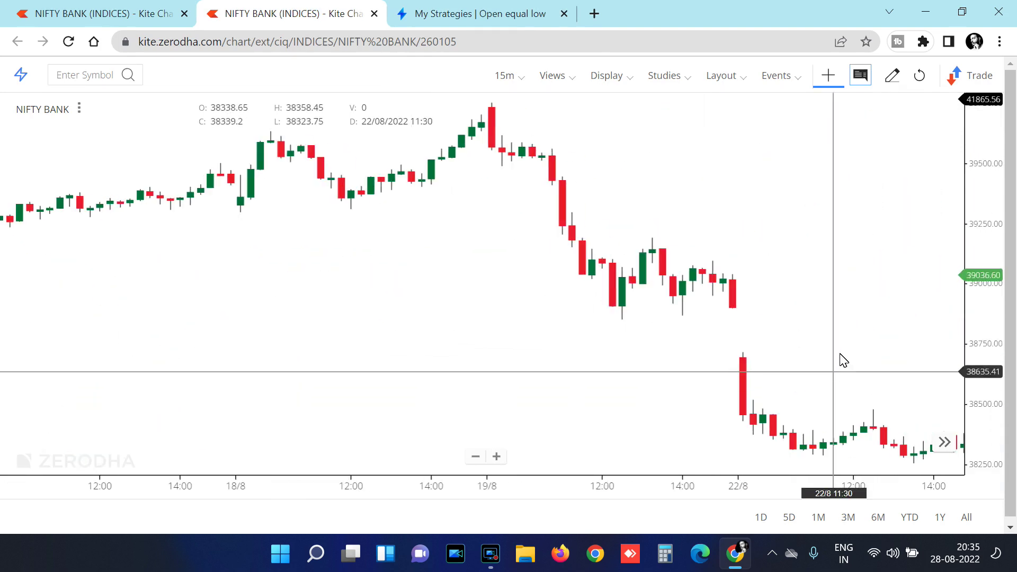
pyautogui.hotkey('ctrl', 'Tab')
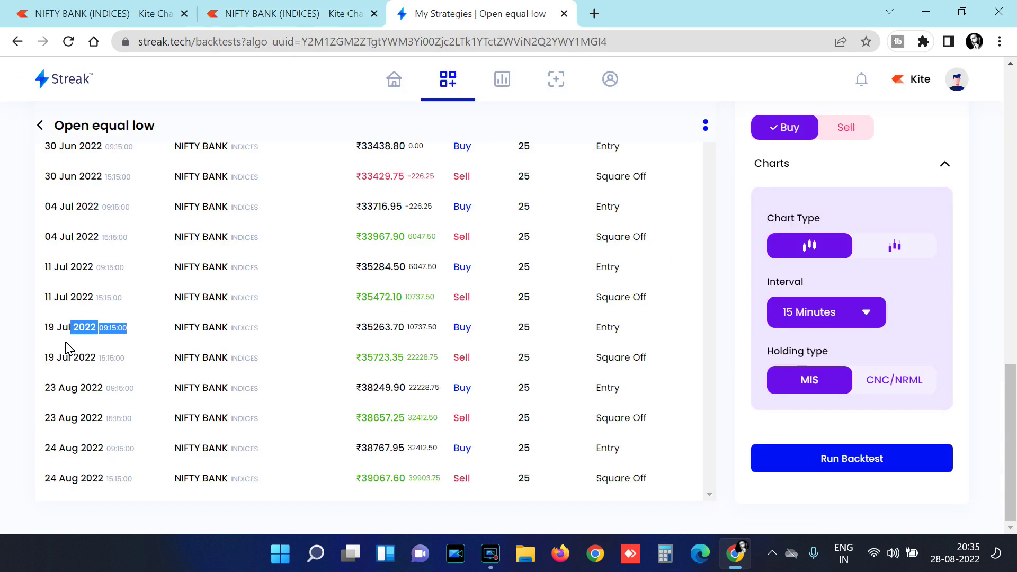
pyautogui.click(257, 22)
pyautogui.moveTo(309, 342); pyautogui.dragTo(680, 354)
pyautogui.scroll(-3, 681, 354)
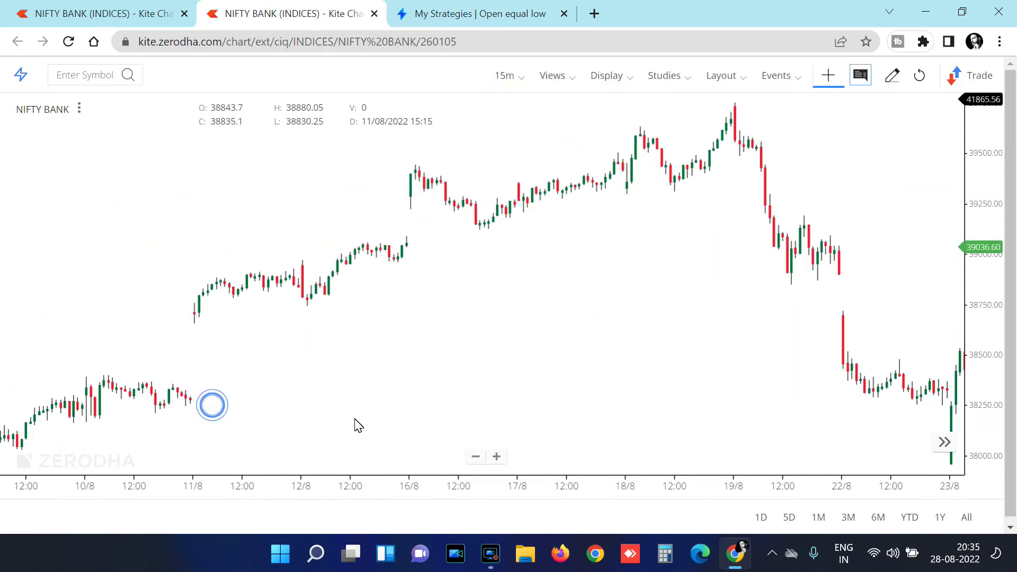
pyautogui.hscroll(-10, 424, 422)
pyautogui.hscroll(-5, 157, 380)
pyautogui.moveTo(161, 370); pyautogui.dragTo(726, 382)
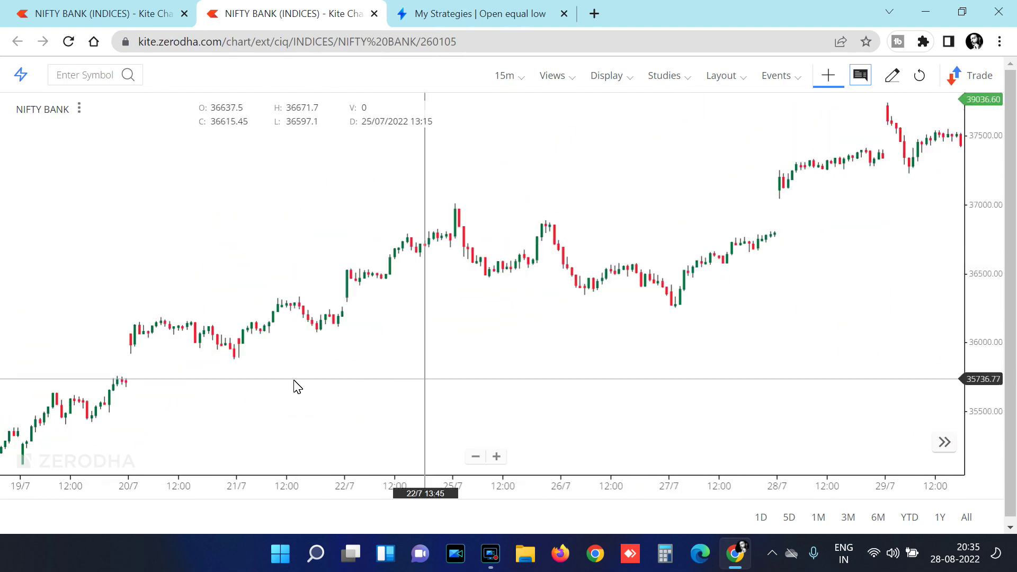
pyautogui.moveTo(332, 415); pyautogui.dragTo(730, 399)
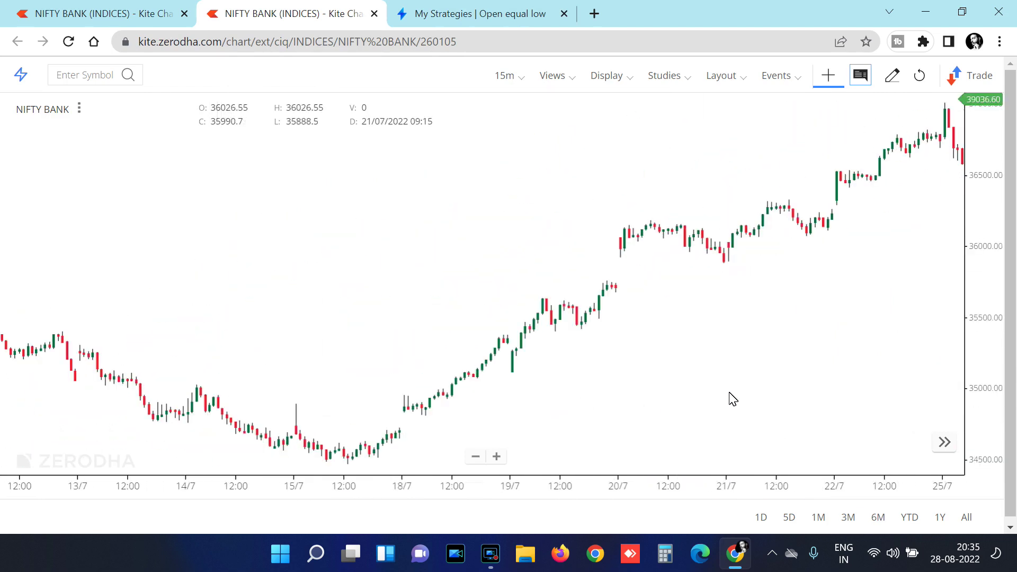
# Examine the open and low of the 19 Jul 2022 09:15 candle and the price movement that follows it.
pyautogui.scroll(4, 538, 415)
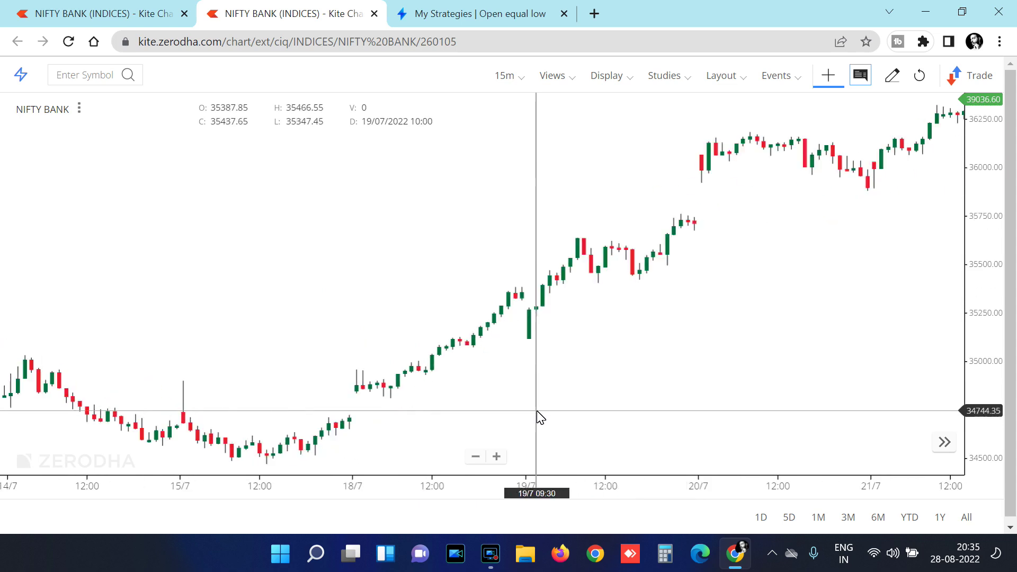
pyautogui.scroll(3, 538, 415)
pyautogui.moveTo(715, 399); pyautogui.dragTo(658, 392)
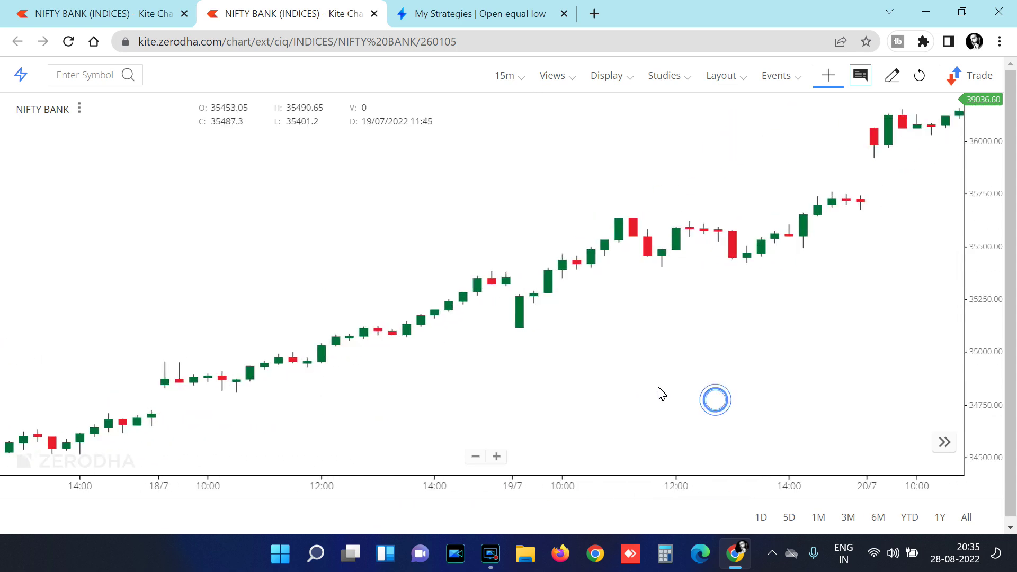
pyautogui.scroll(3, 658, 393)
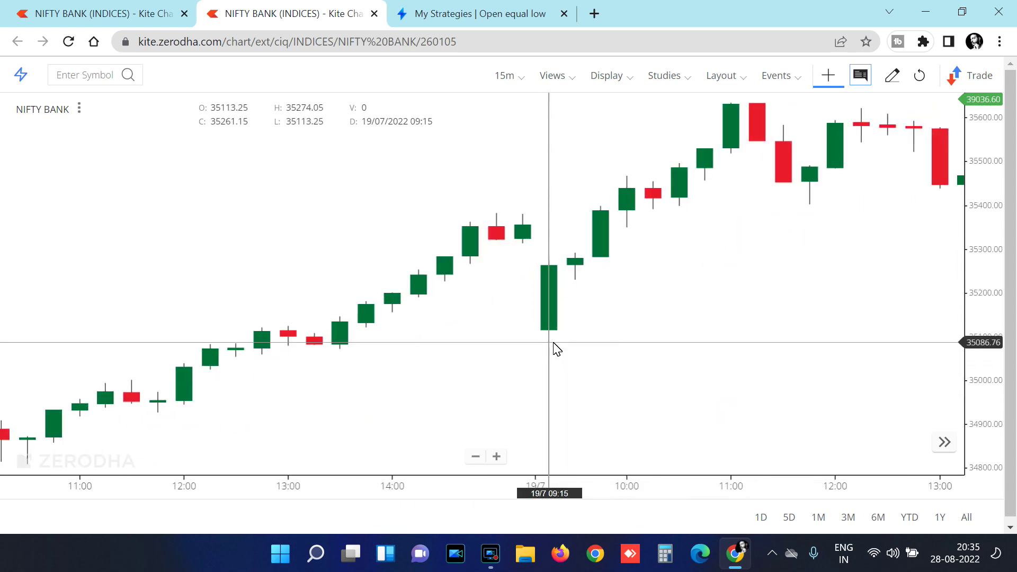
pyautogui.scroll(-5, 666, 339)
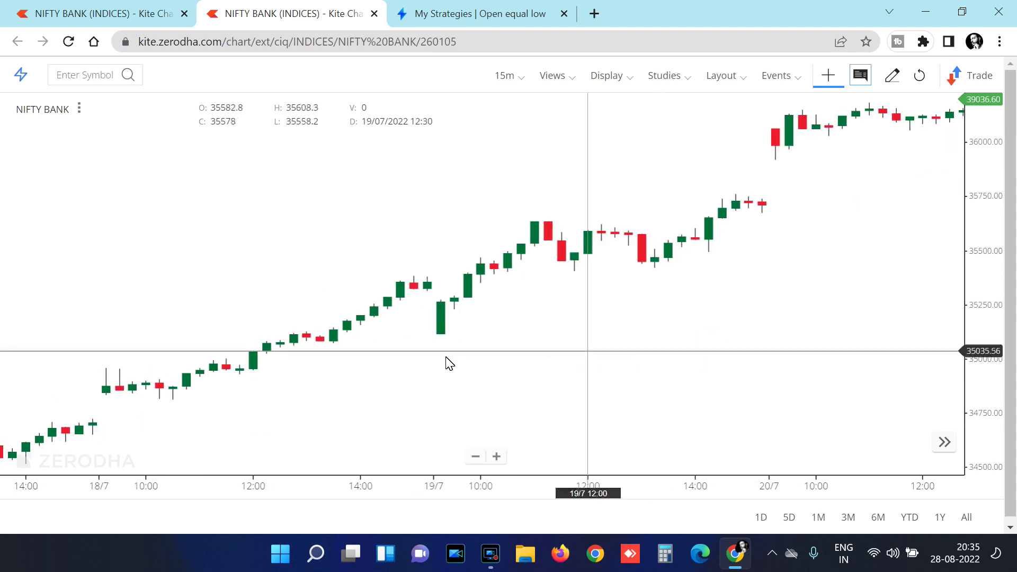
pyautogui.hscroll(-2, 400, 391)
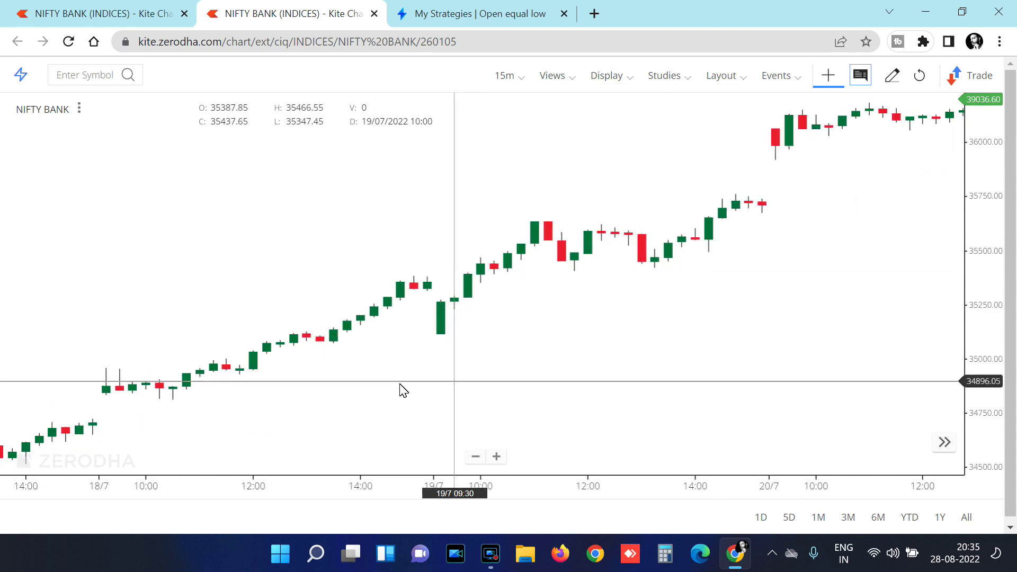
# Return to Streak and review the backtest's trade statistics and P&L curve.
pyautogui.click(526, 18)
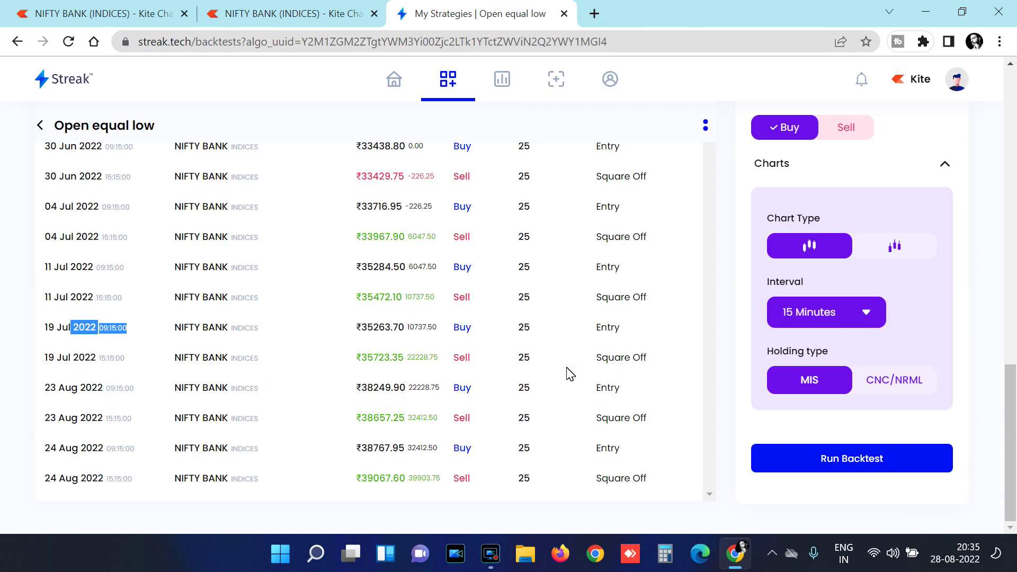
pyautogui.scroll(10, 569, 374)
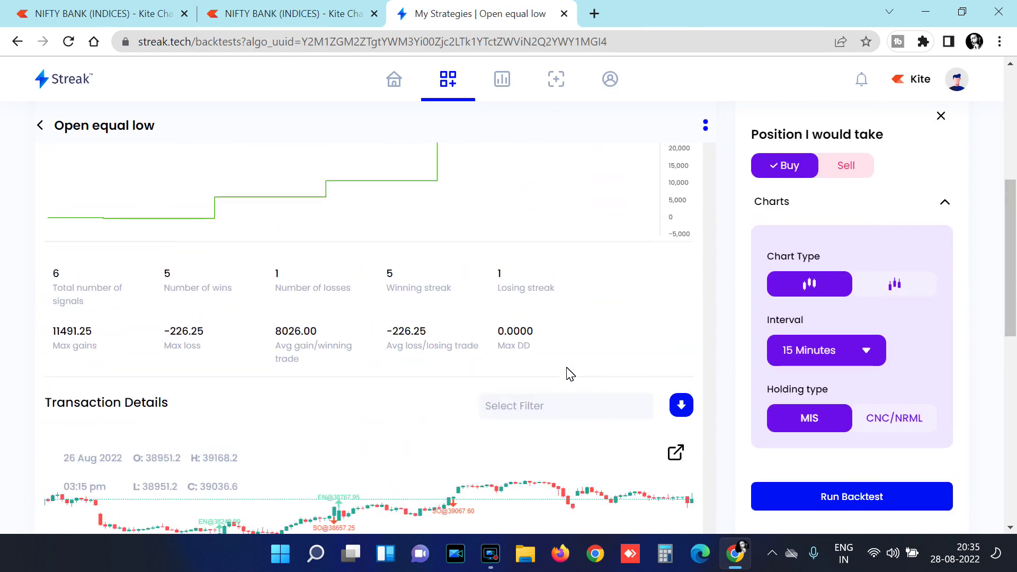
pyautogui.scroll(5, 569, 374)
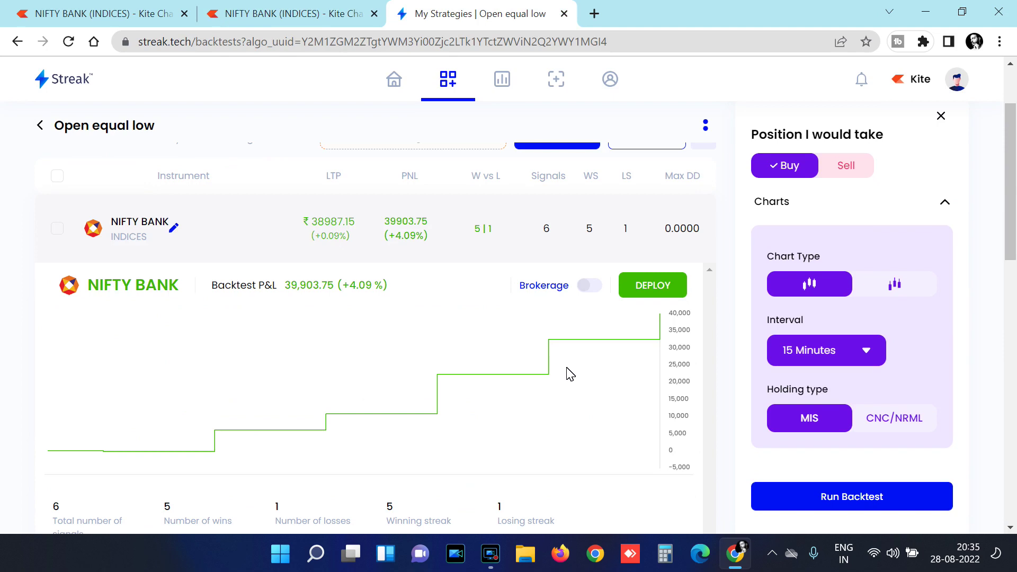